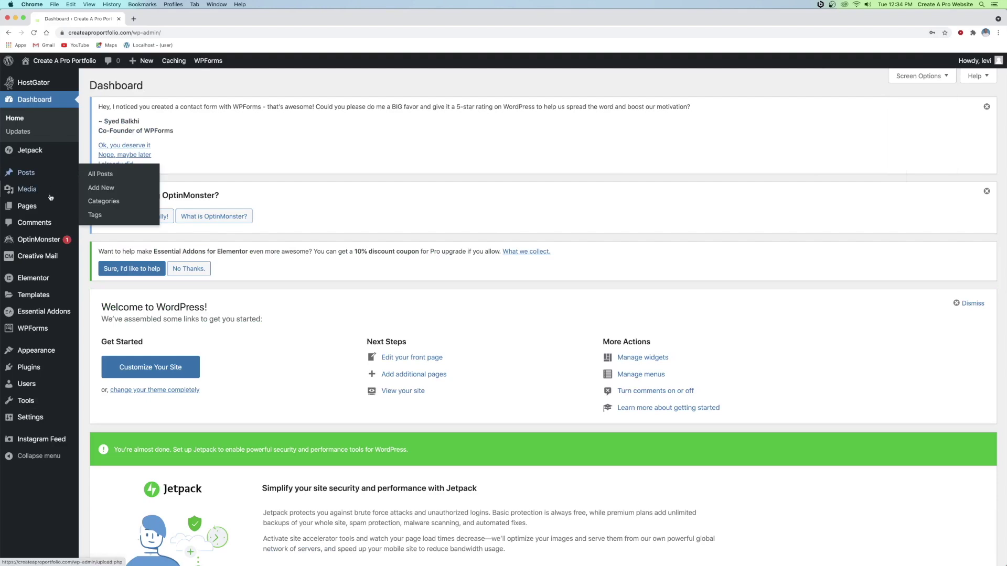
Open the add-plugin page in a separate browser tab and search the plugin directory for "ithemes"
mouse_move(69, 369)
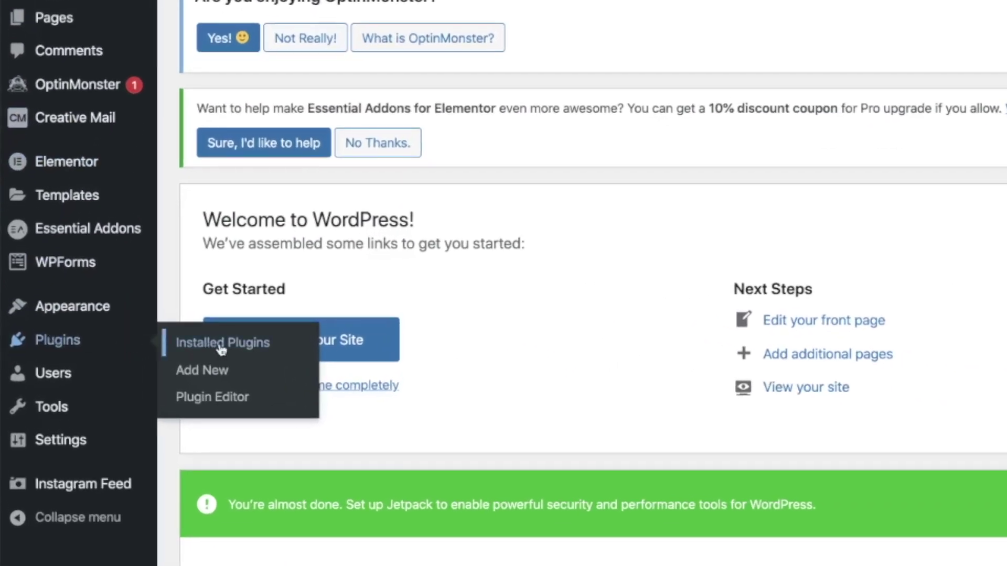
right_click(213, 376)
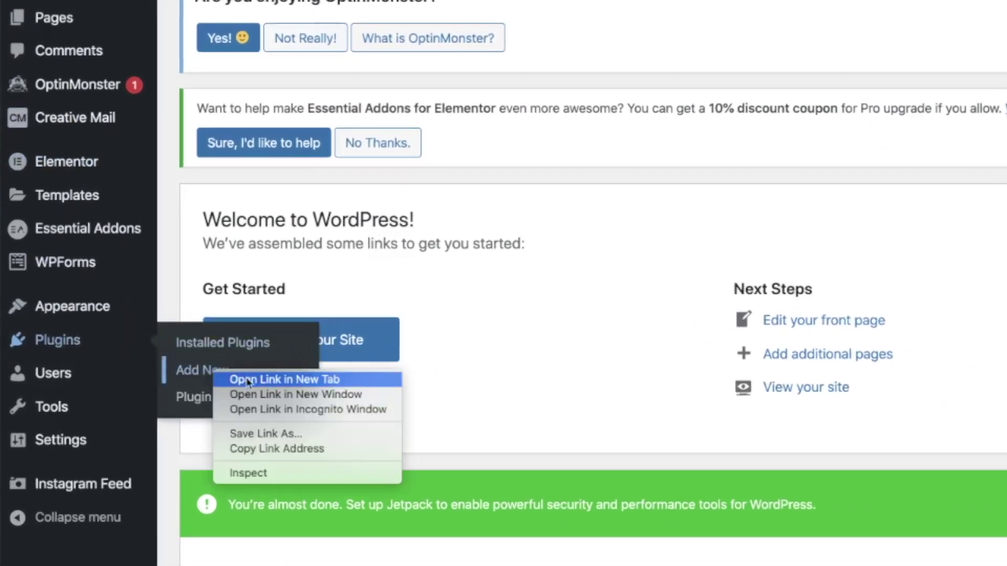
left_click(262, 379)
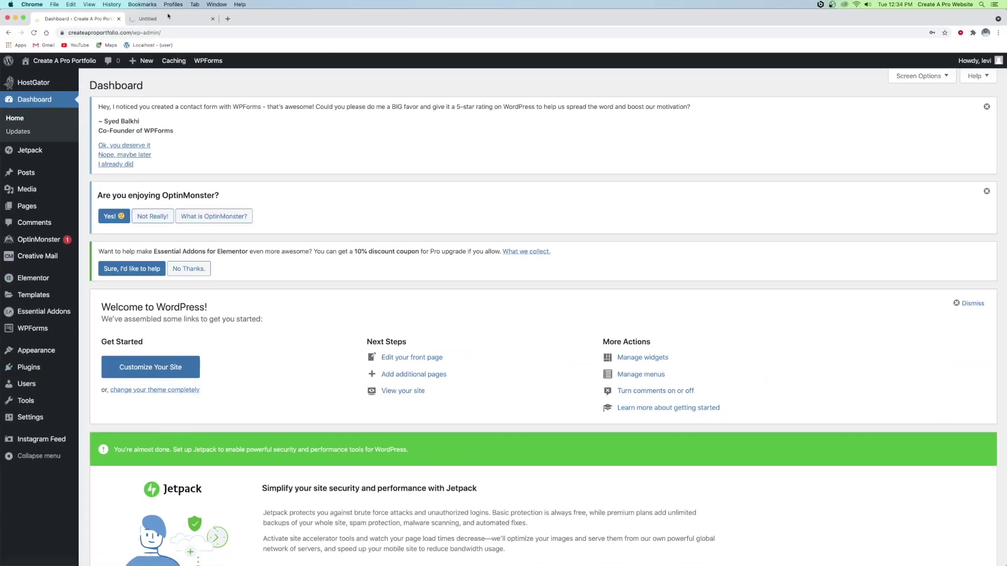
left_click(171, 19)
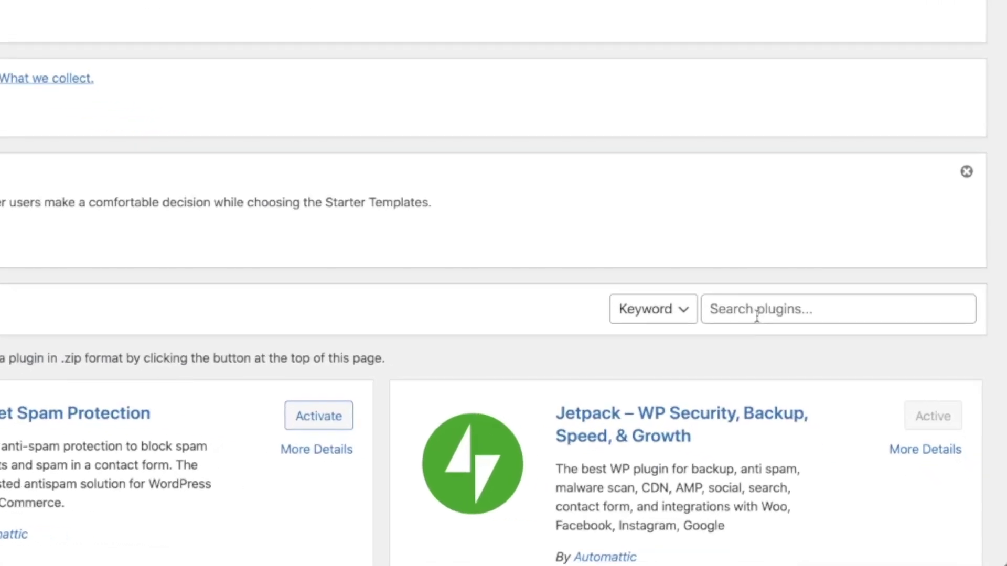
left_click(886, 438)
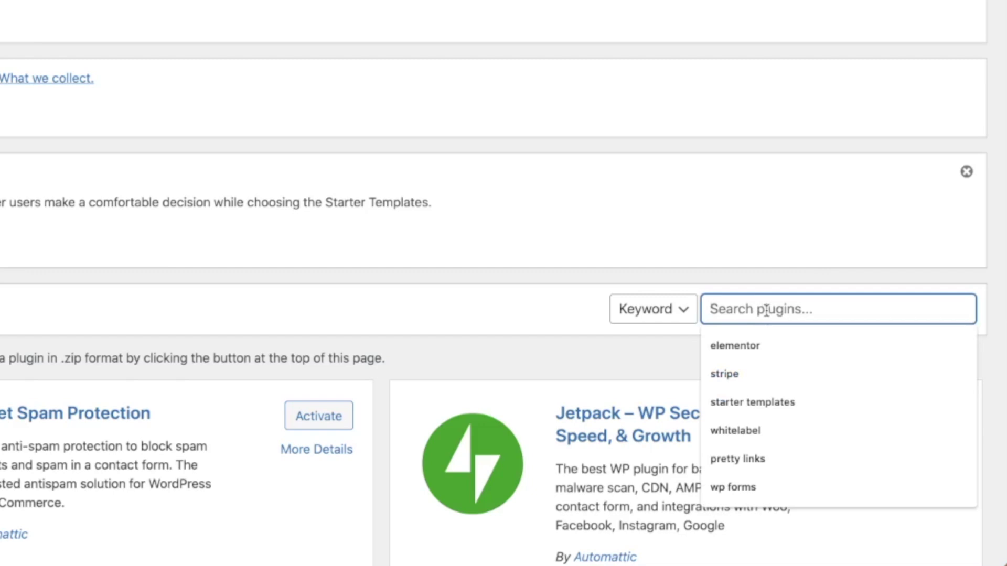
type("ithemes")
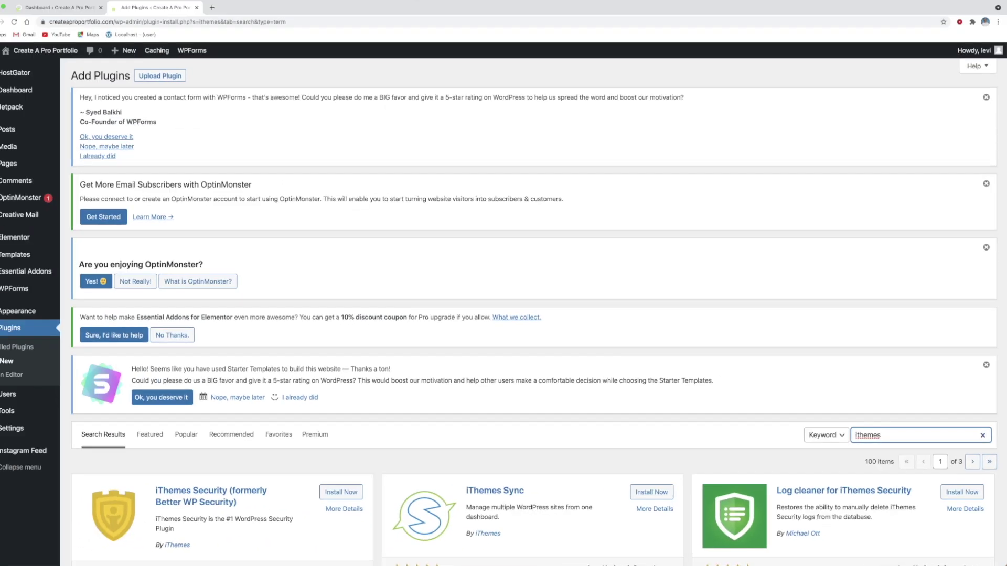
Install and activate the iThemes Security (formerly Better WP Security) plugin
scroll(90, 344, "down", 3)
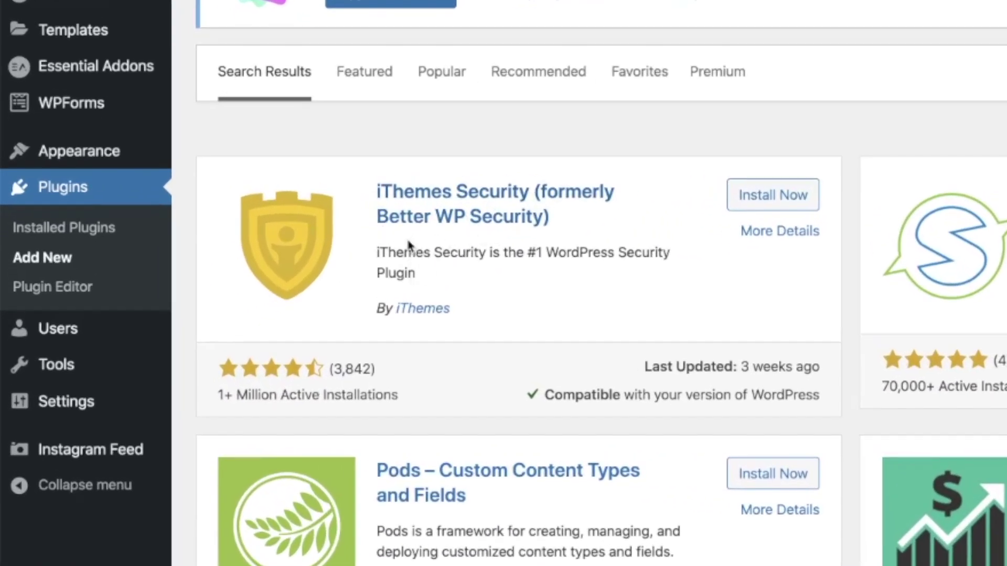
left_click(763, 197)
left_click(767, 199)
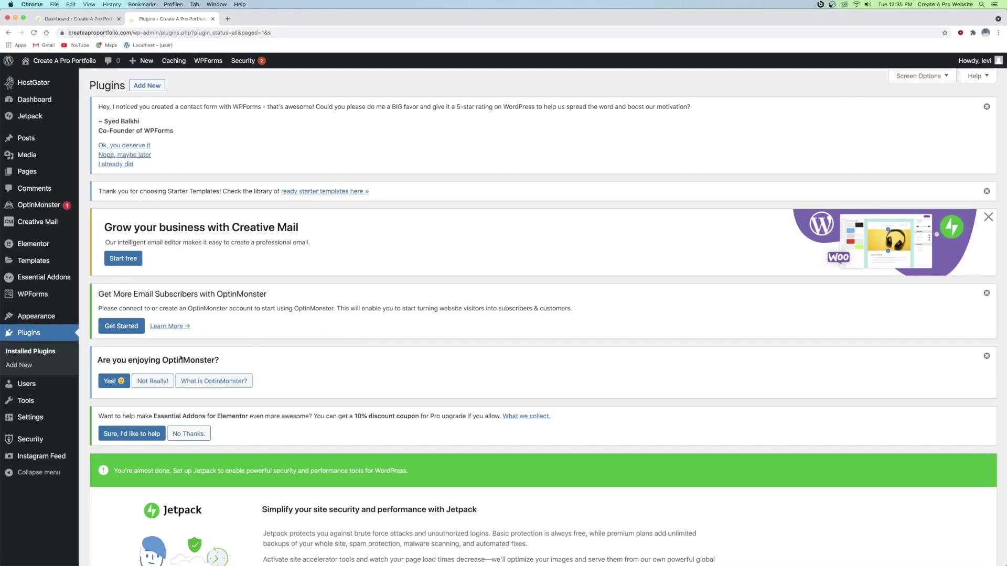
Open the iThemes Security settings and run Secure Site from the Security Check without enabling Security Check Pro
mouse_move(30, 442)
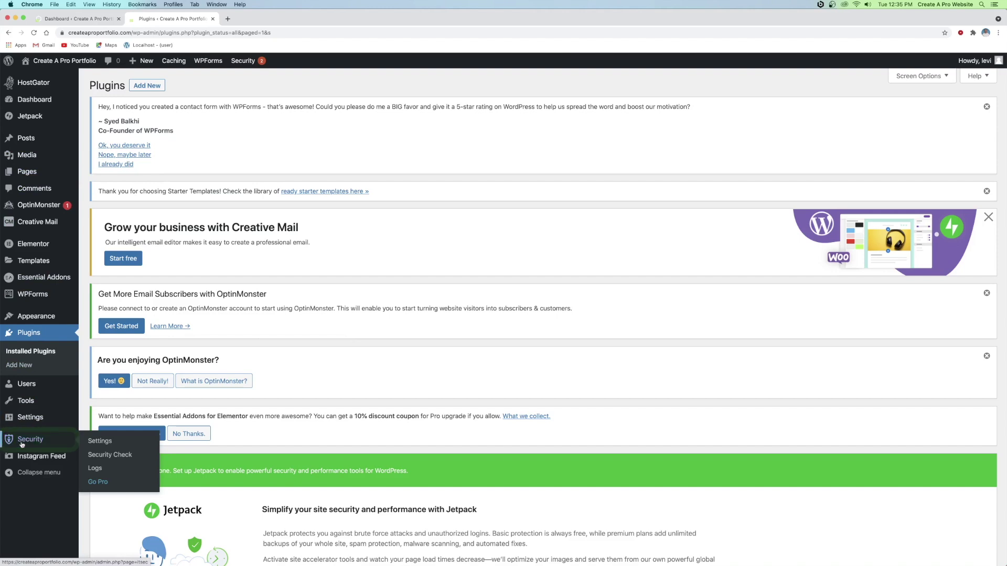
left_click(98, 445)
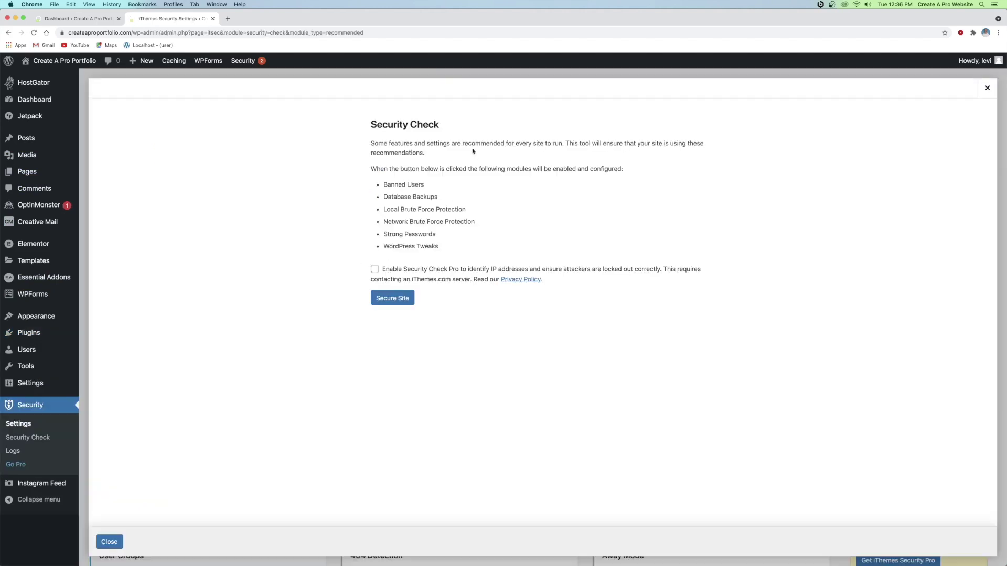
left_click(388, 303)
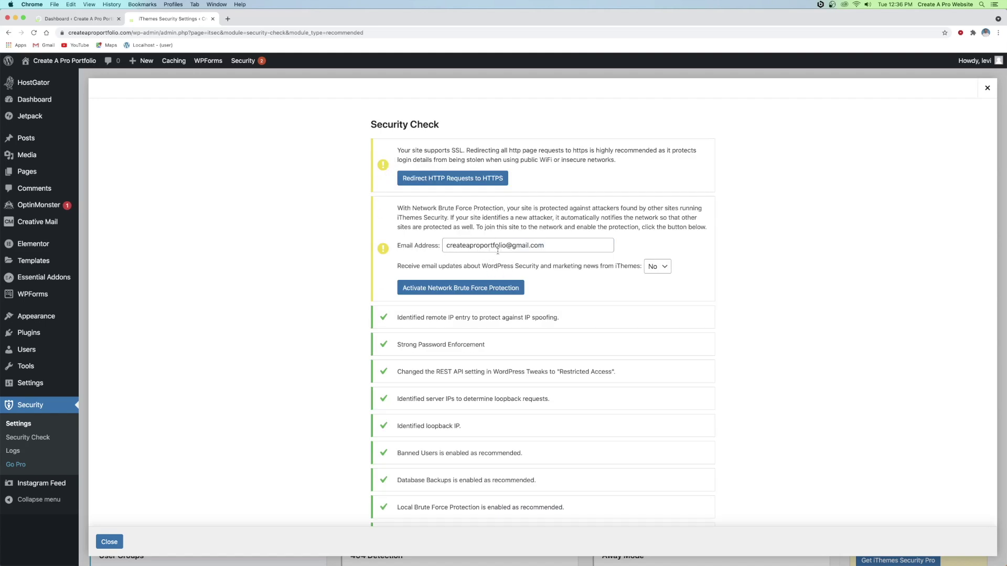
Activate Network Brute Force Protection with the prefilled email address, then rerun Secure Site and close the Security Check
left_click_drag(549, 245, 445, 247)
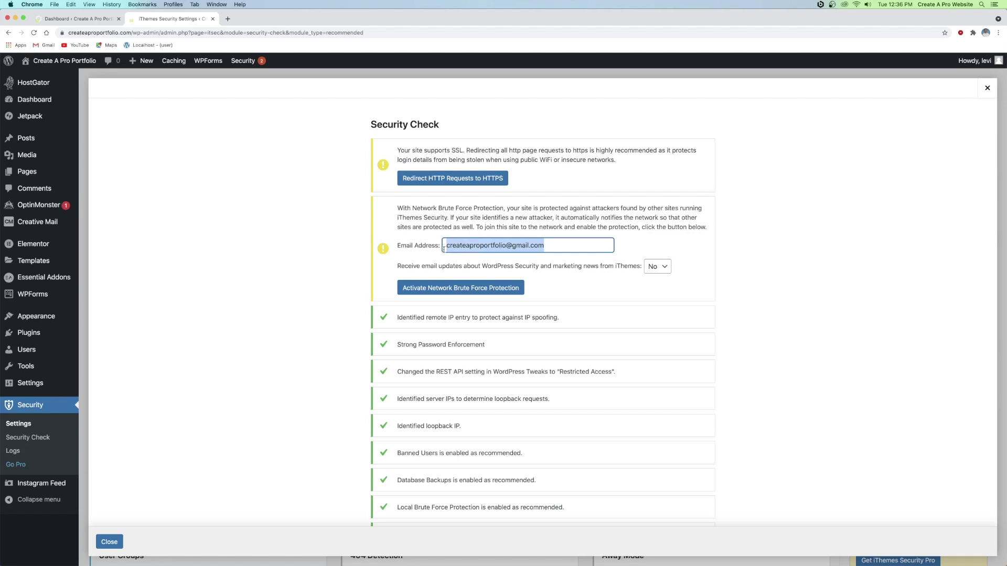
left_click(437, 227)
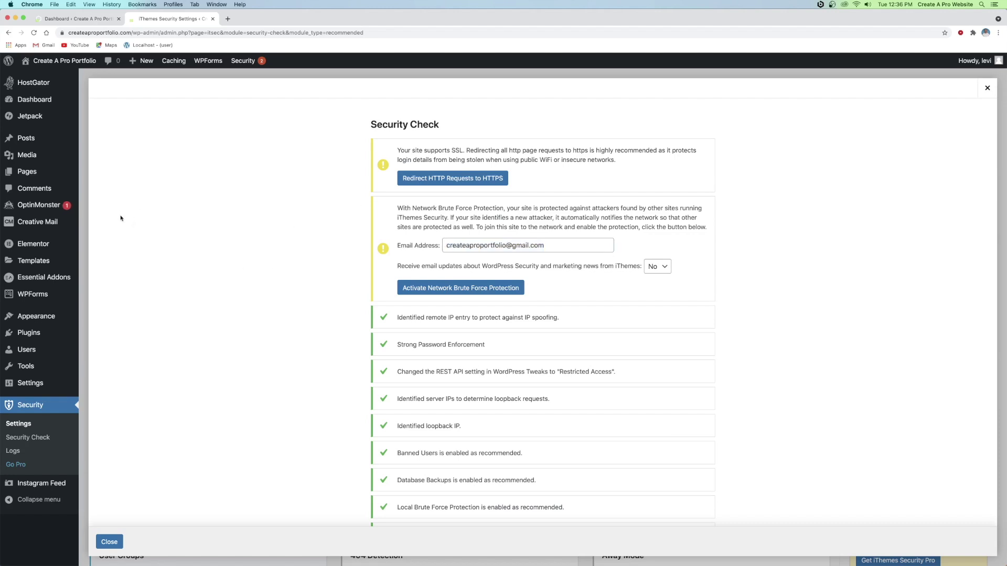
left_click(451, 288)
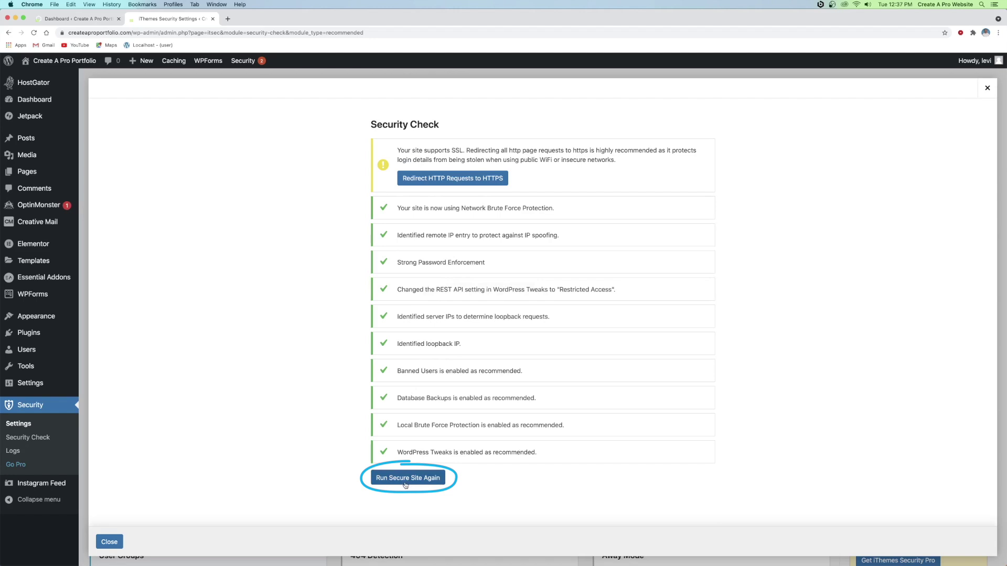
left_click(405, 478)
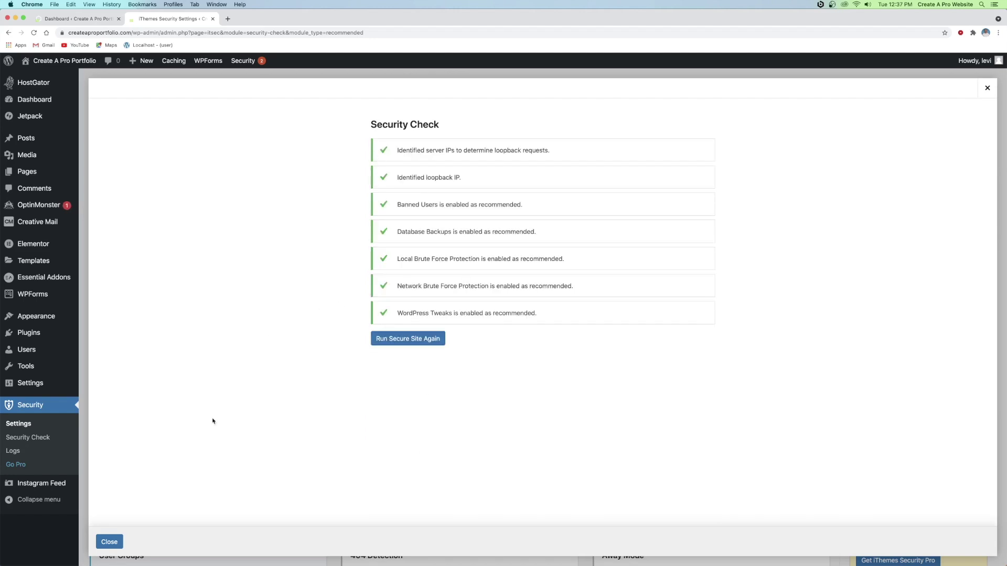
left_click(110, 543)
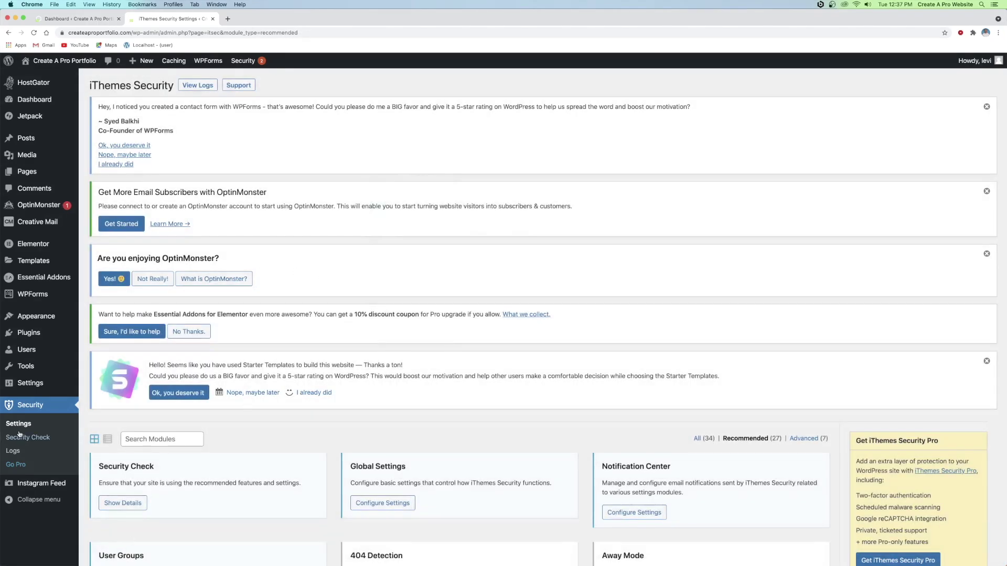
Show all iThemes Security modules, find Hide Backend by searching the page for "hide", and open its settings
scroll(381, 346, "down", 6)
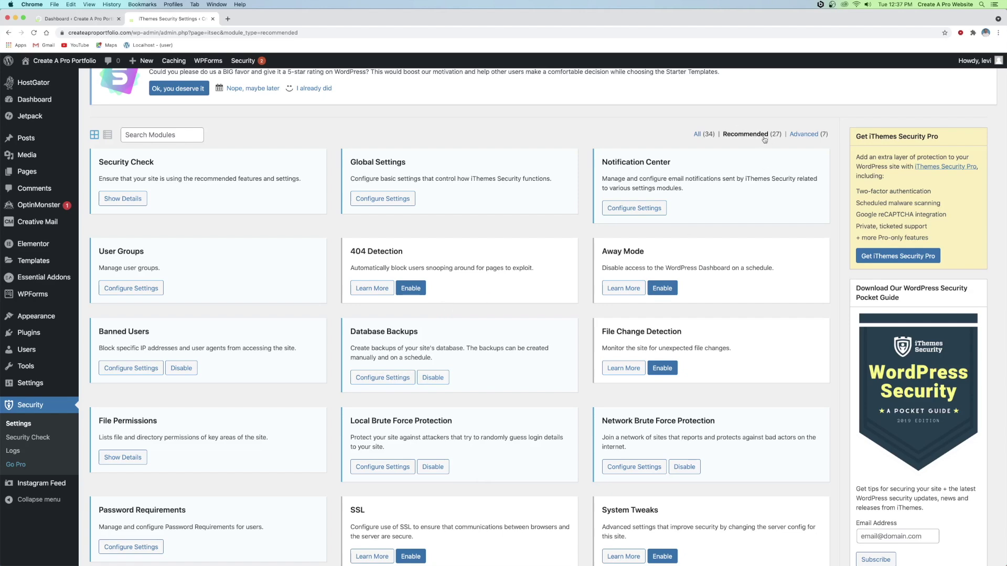
left_click(710, 135)
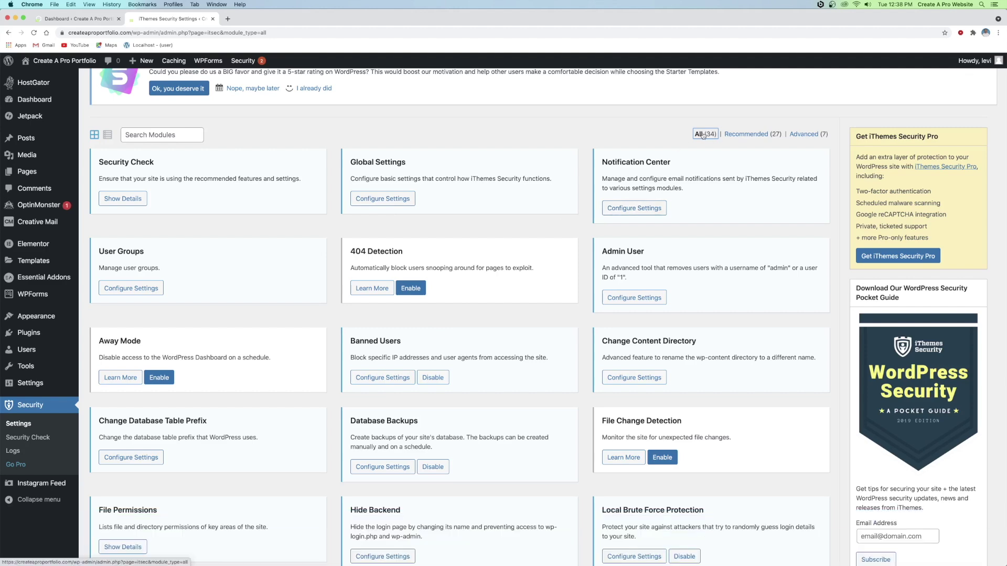
scroll(507, 222, "down", 10)
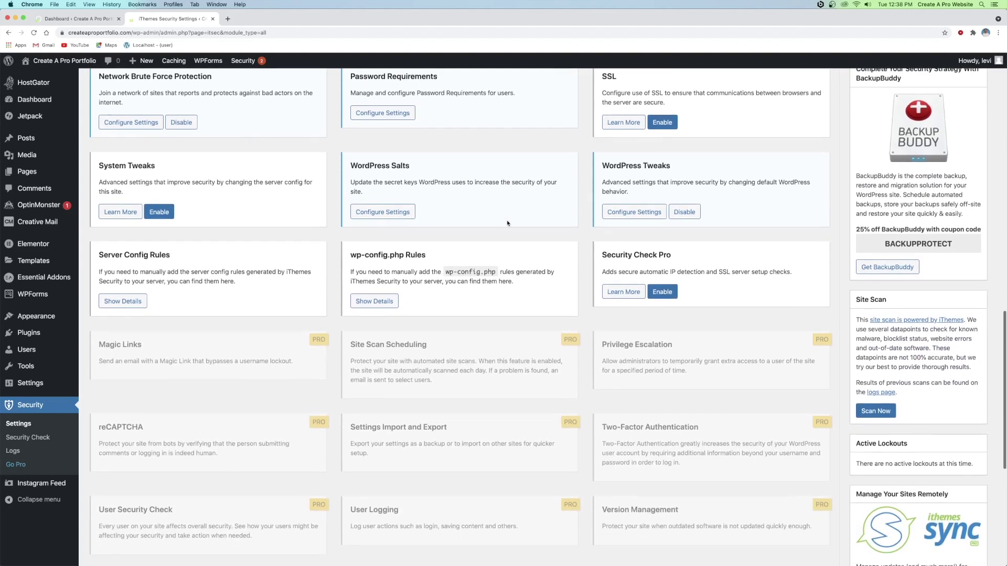
scroll(507, 222, "up", 7)
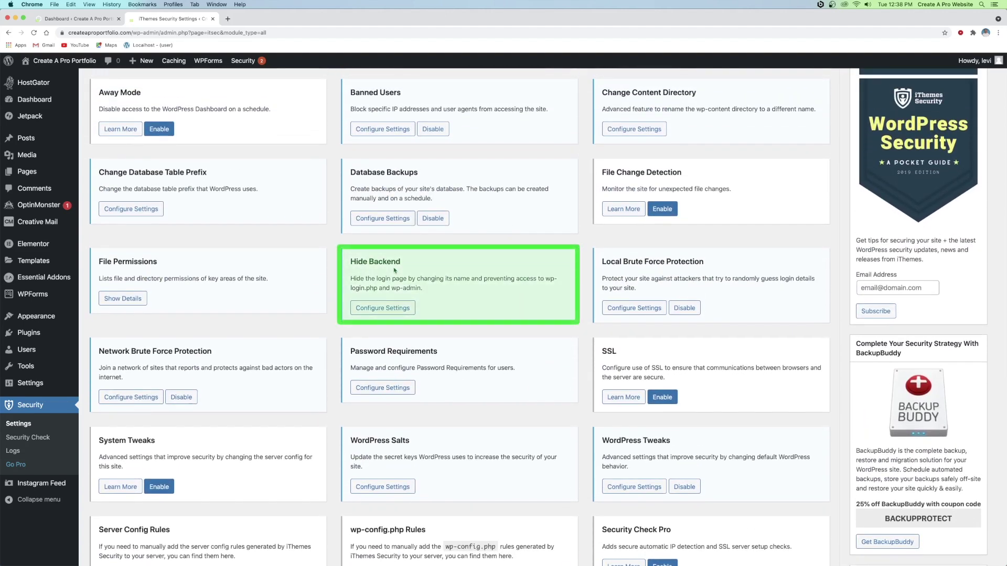
key("super+f")
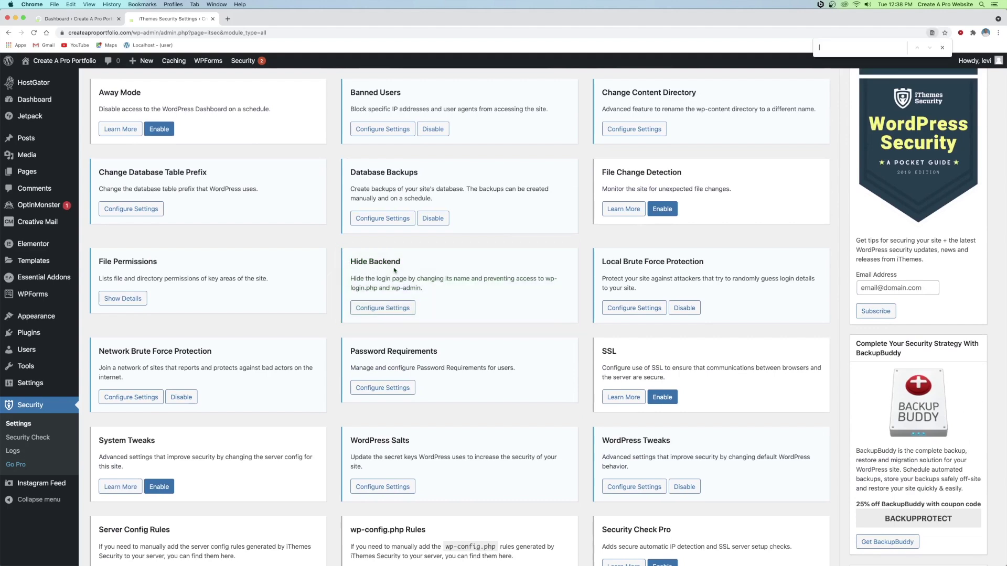
type("hide")
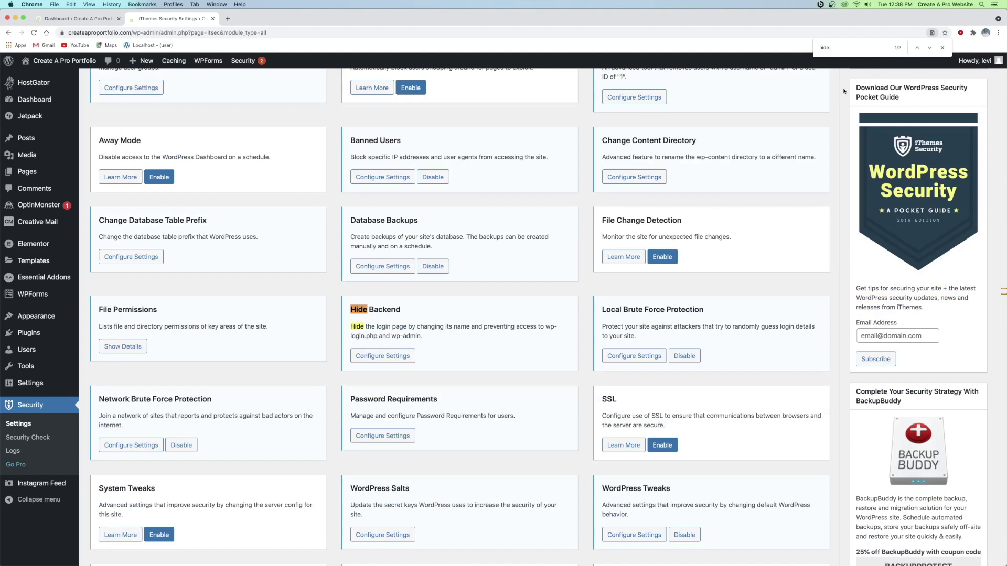
left_click(942, 48)
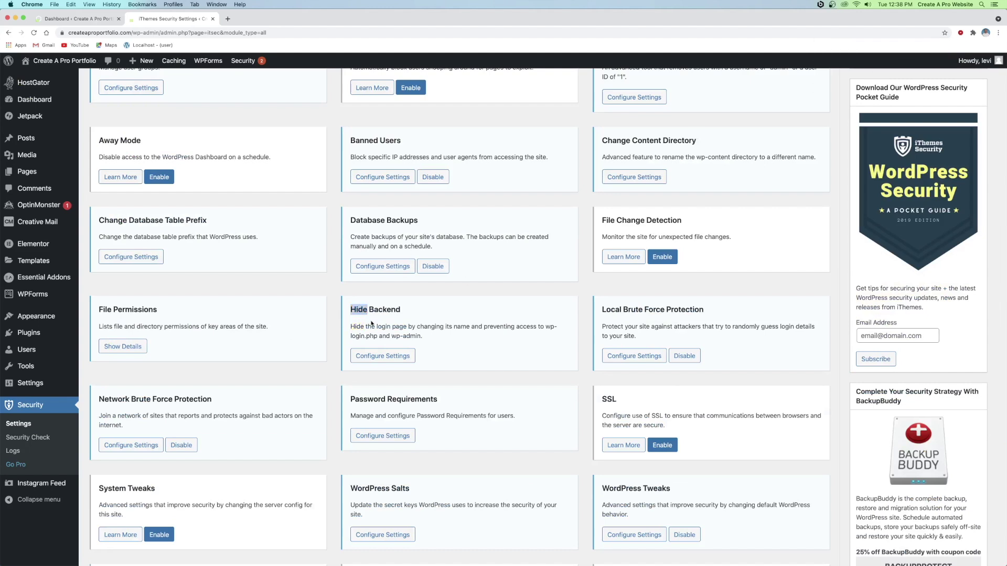
left_click(382, 357)
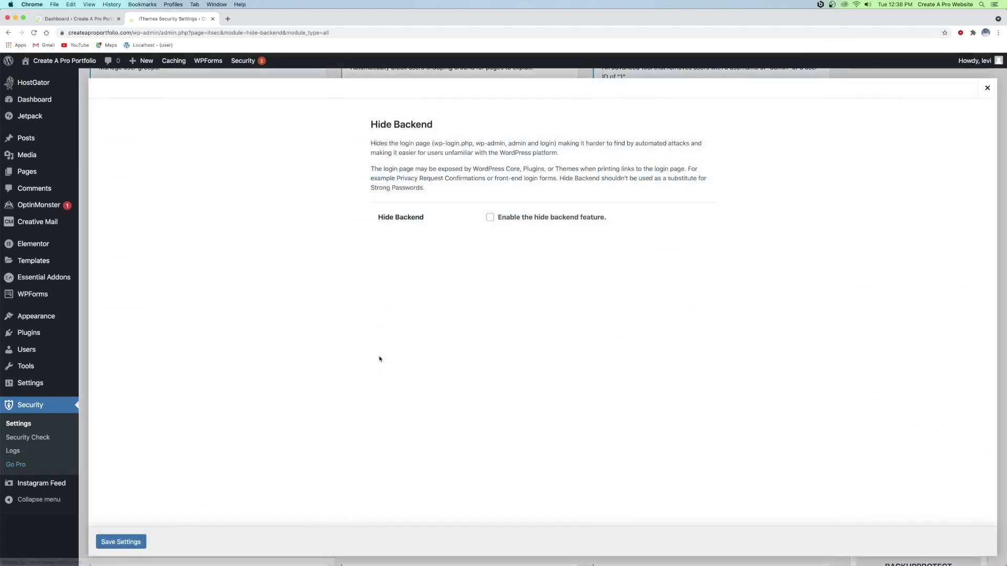
Enable the hide backend feature with the login slug "adminlogin" and save the settings
left_click(489, 217)
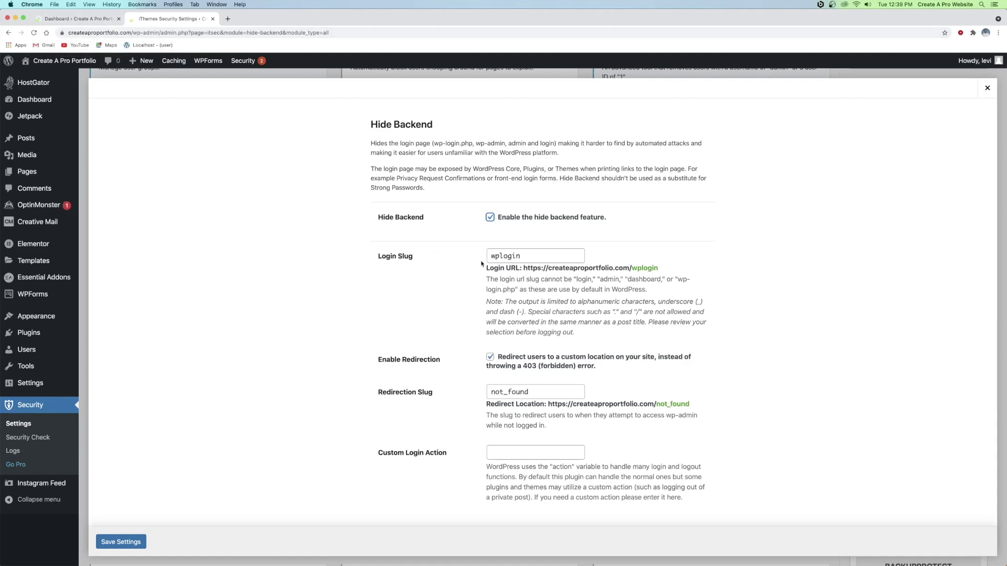
left_click(527, 256)
key("BackSpace")
key("BackSpace")
key("BackSpace")
key("BackSpace")
key("BackSpace")
key("BackSpace")
key("BackSpace")
type("adminlogin")
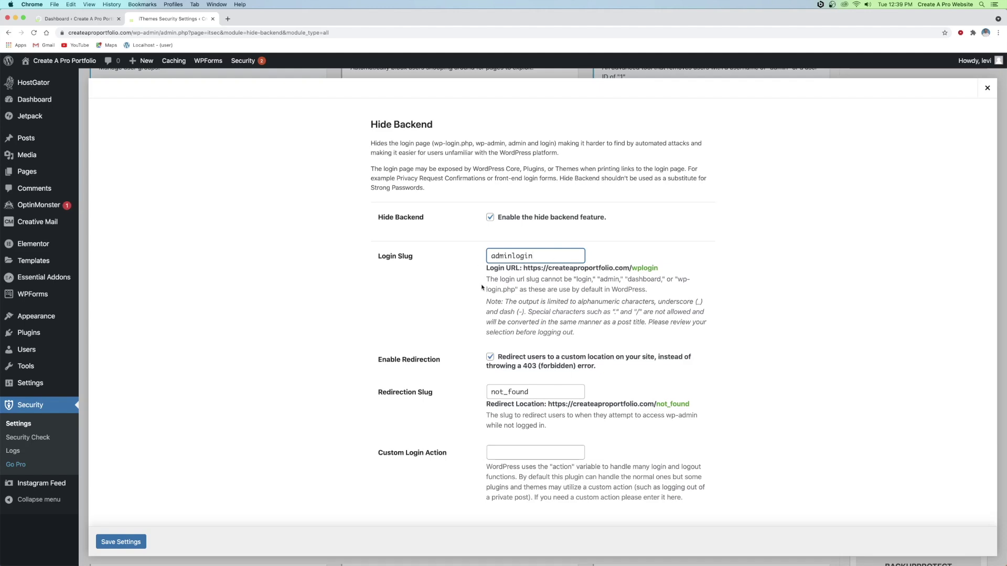
left_click(119, 544)
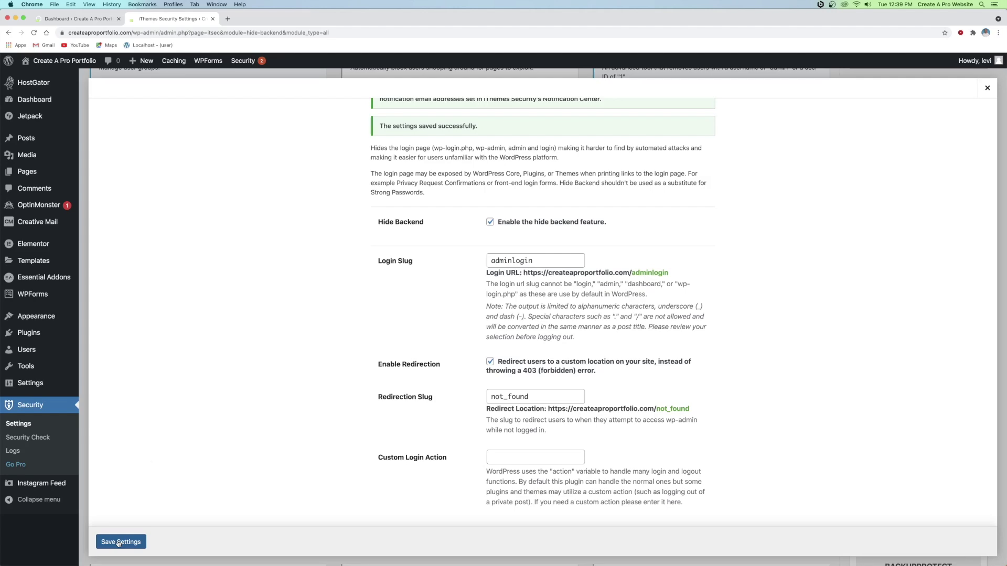
Close the iThemes Security browser tab and log out of WordPress from the dashboard
left_click(212, 19)
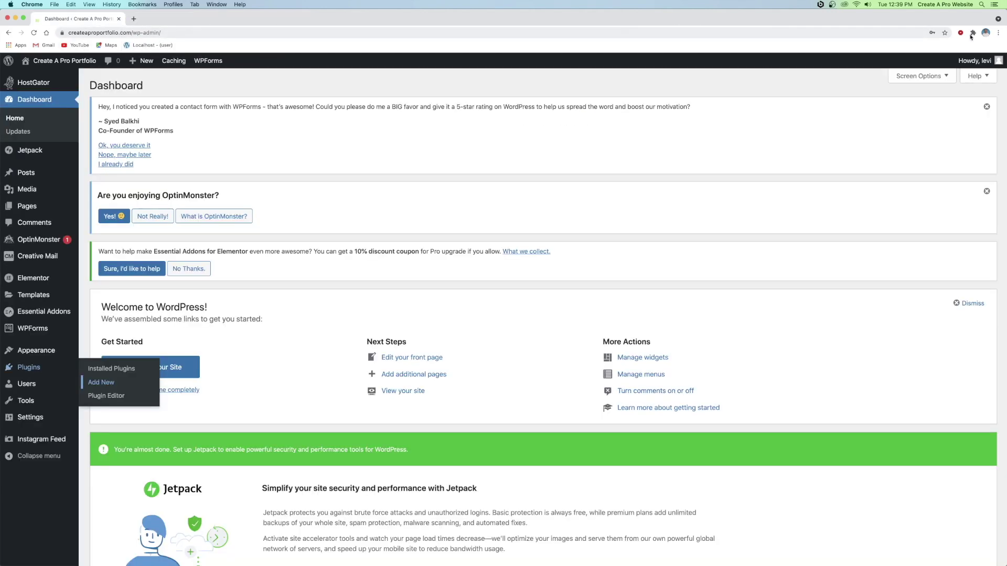
mouse_move(989, 62)
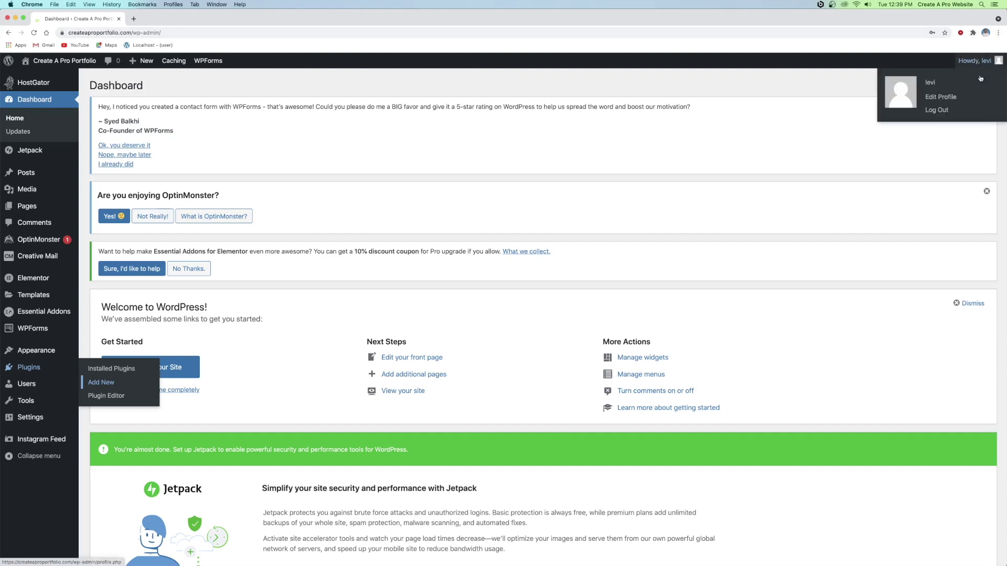
left_click(937, 110)
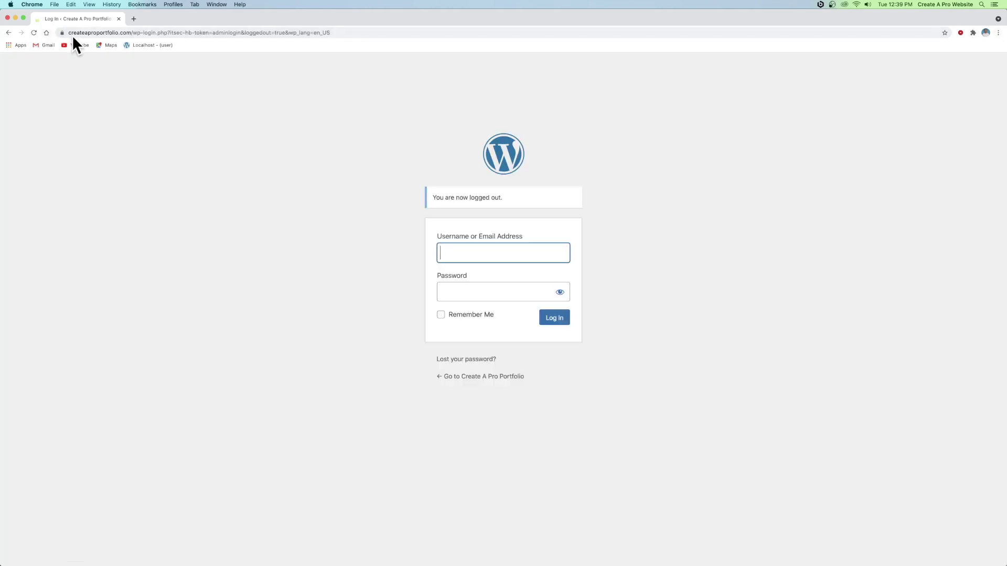
left_click_drag(70, 34, 164, 35)
key("super+c")
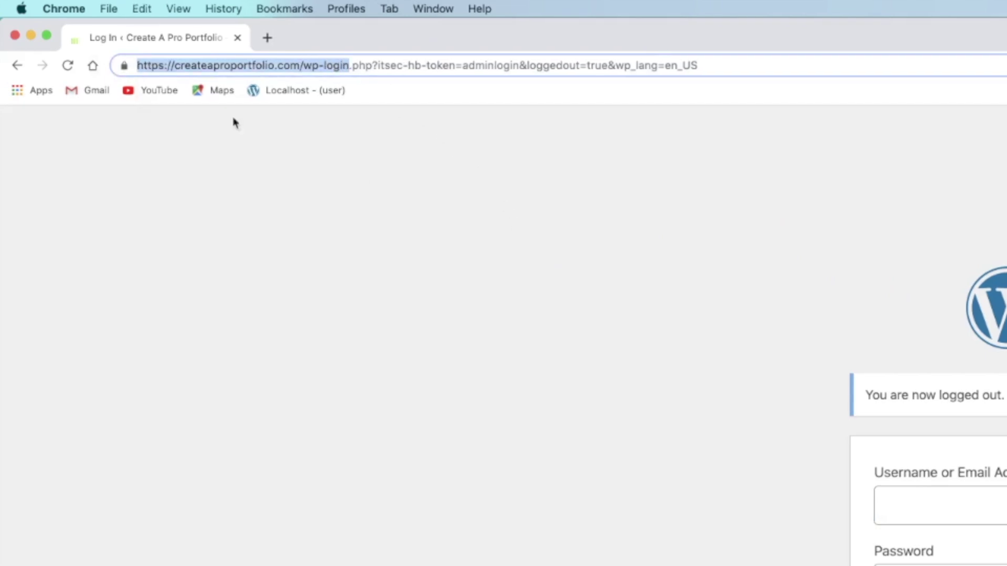
key("super+t")
left_click(238, 40)
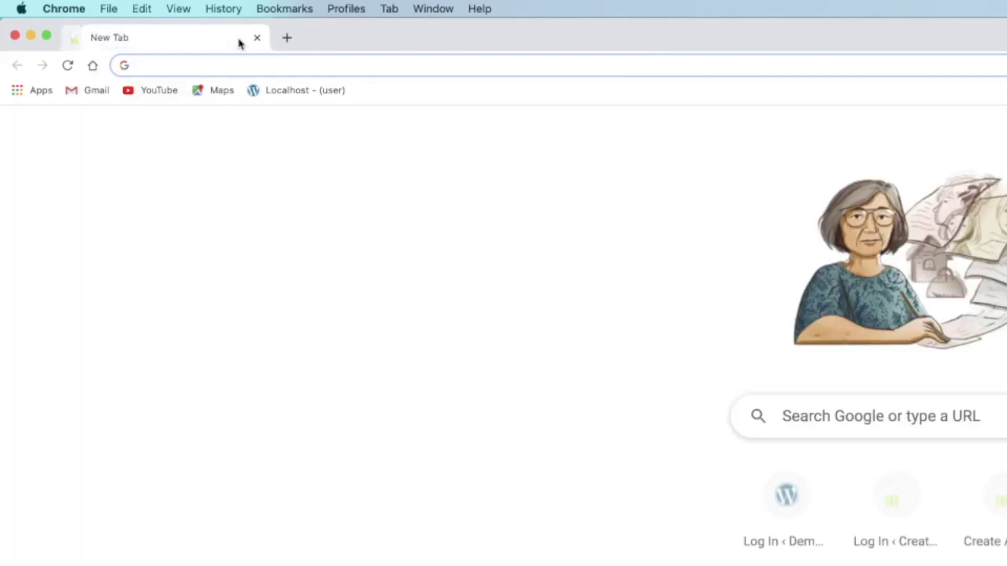
left_click(218, 64)
key("super+v")
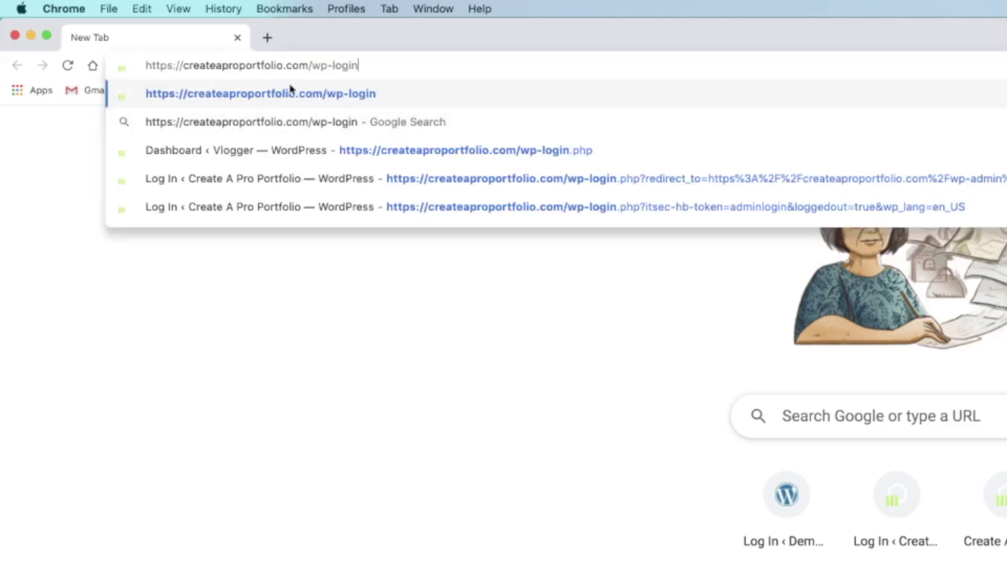
key("BackSpace")
key("BackSpace")
key("BackSpace")
key("BackSpace")
key("BackSpace")
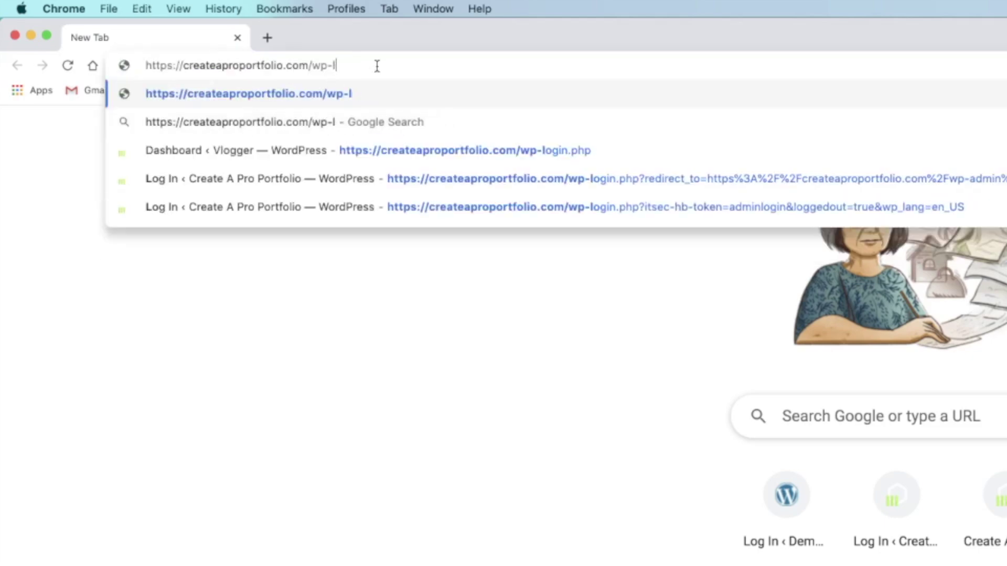
type("admin")
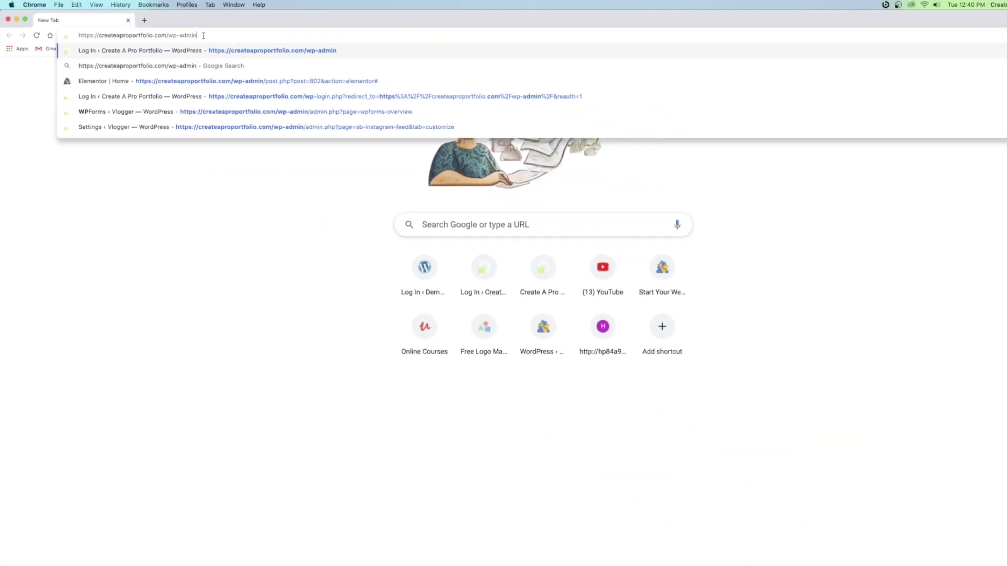
key("Return")
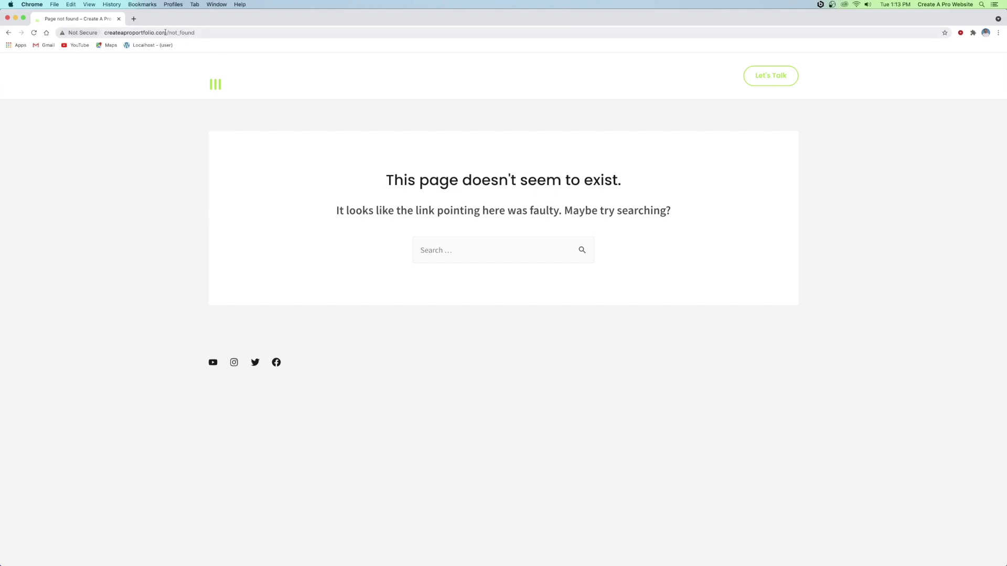
Replace the not_found part of the address with "adminlogin" and load the custom login page
left_click_drag(167, 31, 234, 31)
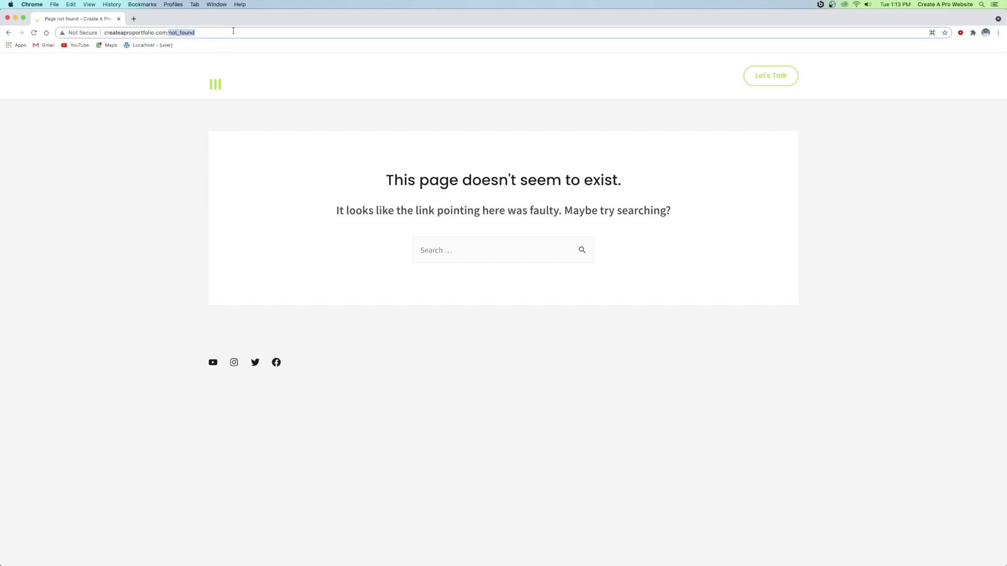
type("adminlogin")
key("Return")
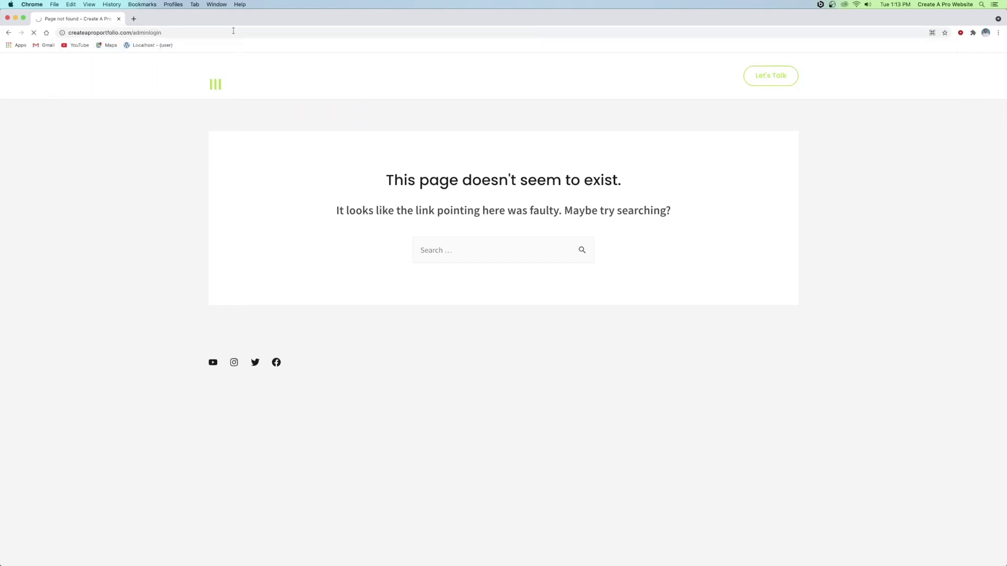
Log in to WordPress by entering the username and the account password
type("levi")
key("Tab")
type("•••••••••••••")
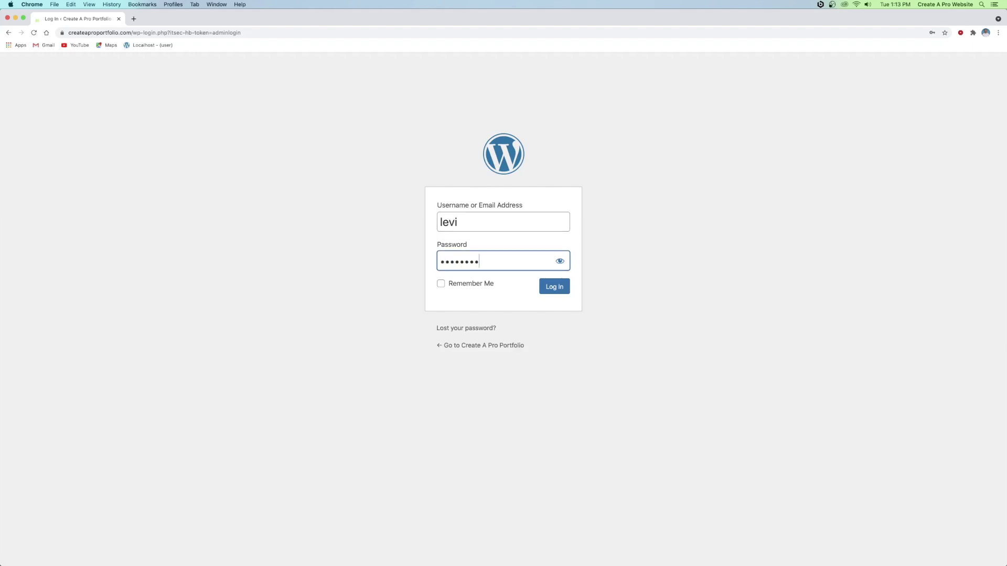
key("Return")
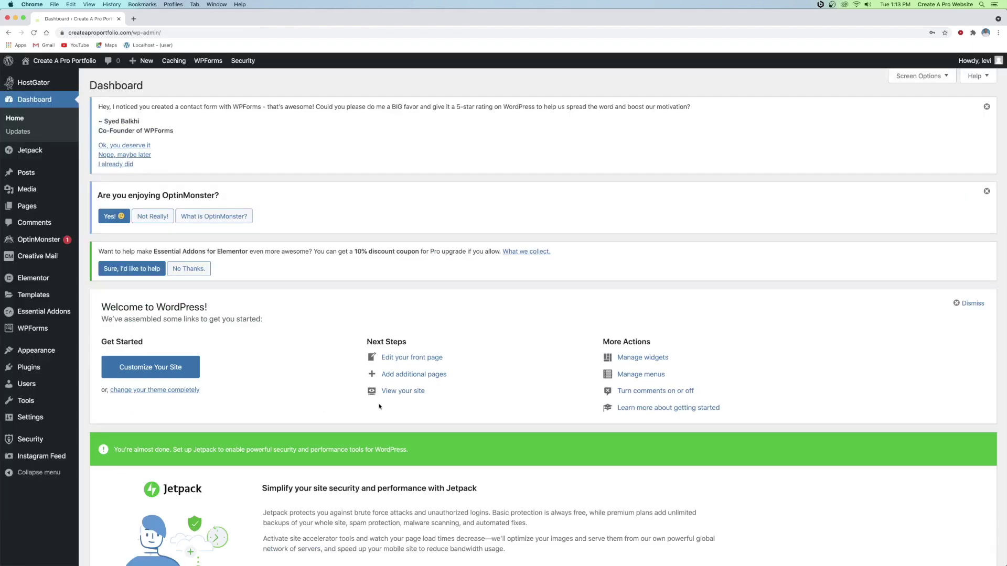
Open the Hide Backend settings from the full list of iThemes Security modules and save them
left_click(41, 441)
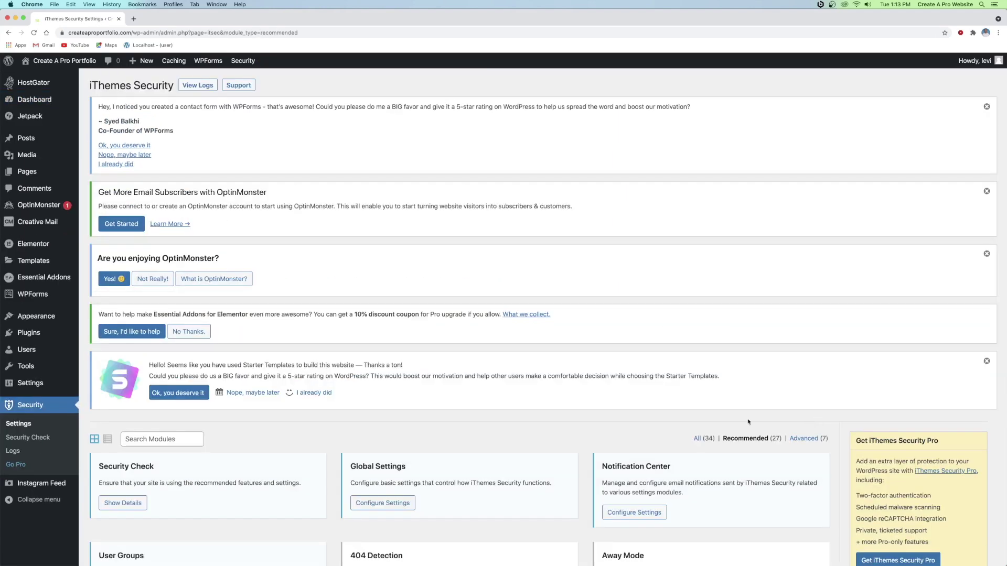
scroll(462, 335, "down", 11)
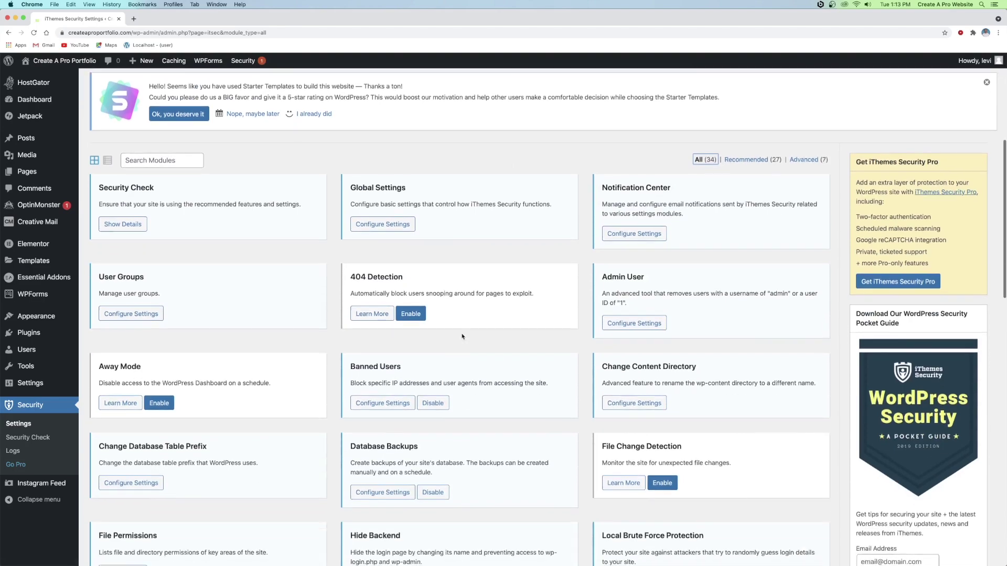
scroll(409, 297, "up", 1)
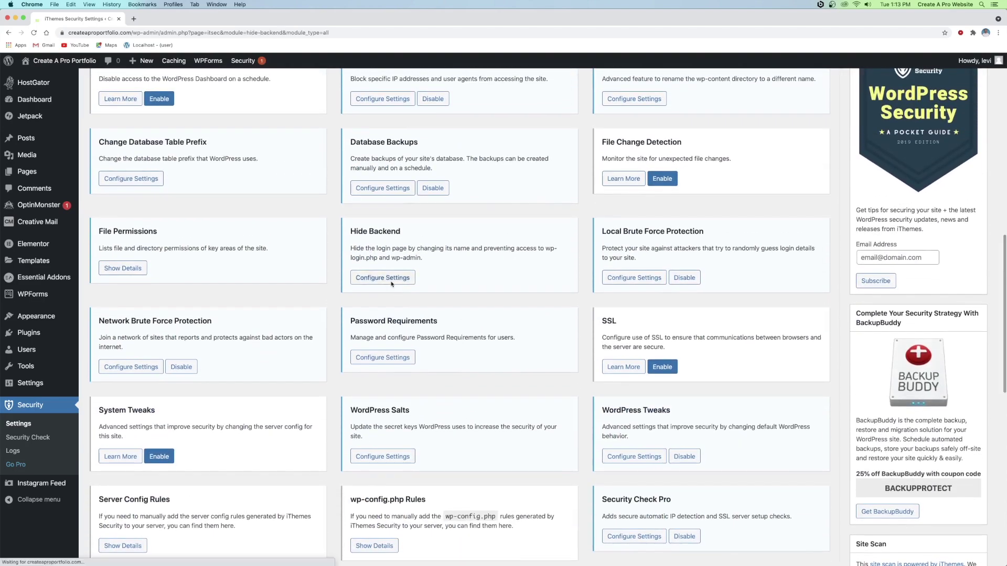
left_click(392, 283)
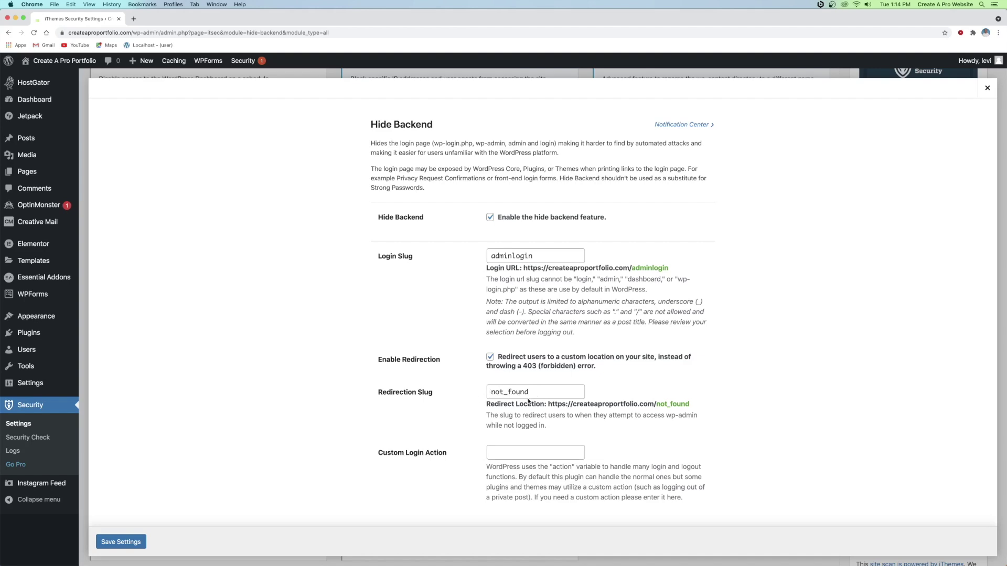
left_click(128, 544)
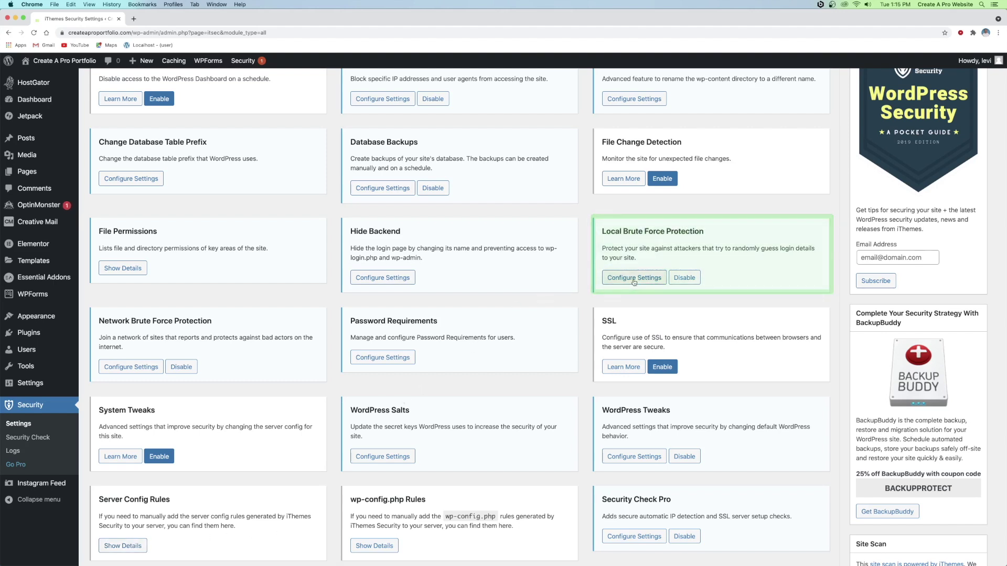
Open the Local Brute Force Protection settings and review the lockout and login attempt options
scroll(634, 282, "up", 10)
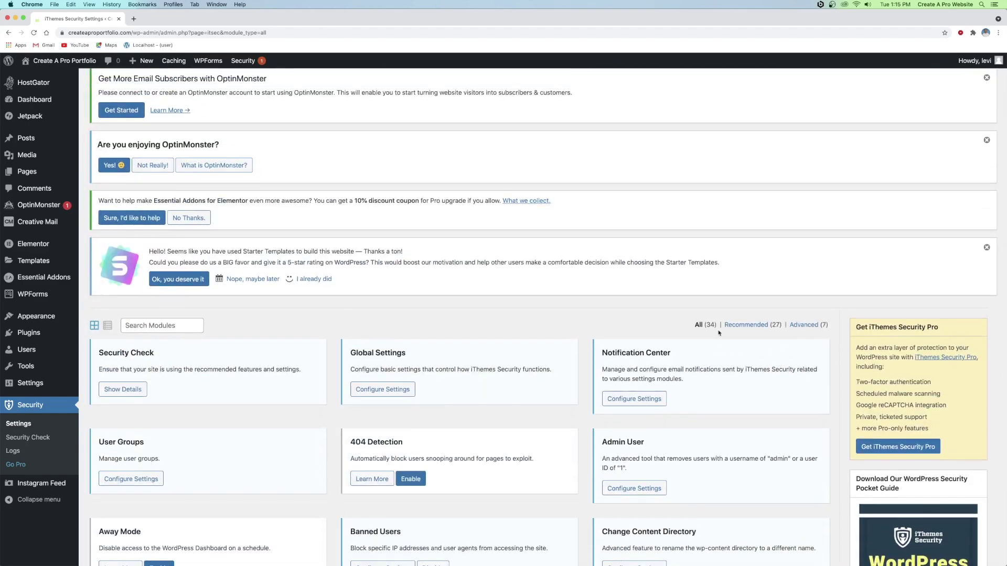
scroll(649, 307, "down", 2)
scroll(649, 308, "down", 10)
scroll(639, 293, "up", 2)
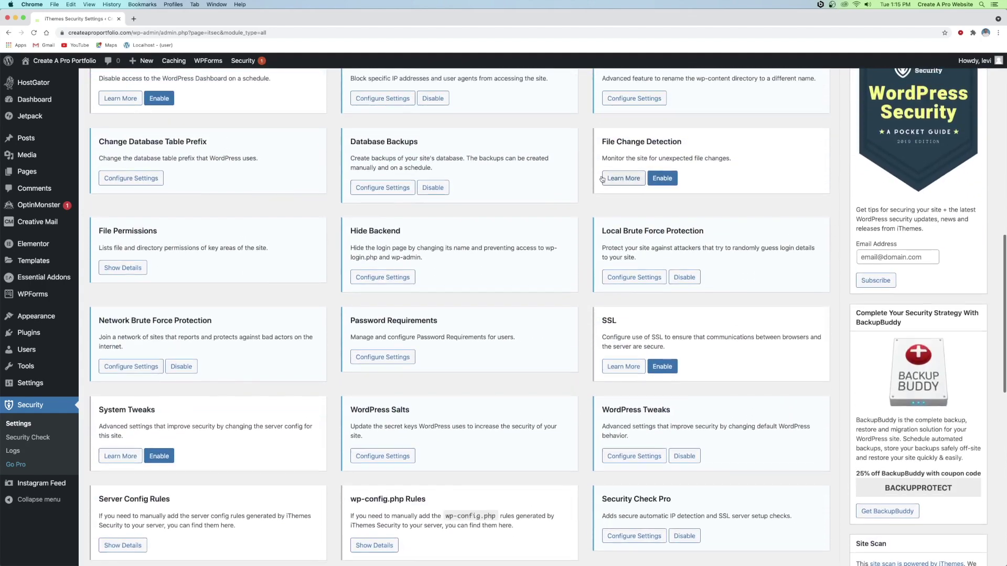
left_click(634, 287)
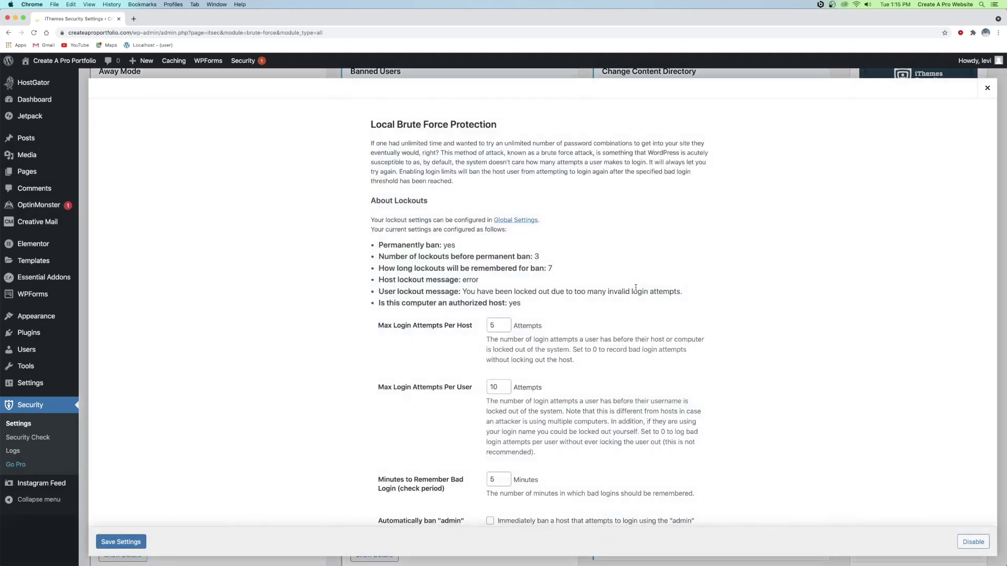
scroll(490, 301, "down", 1)
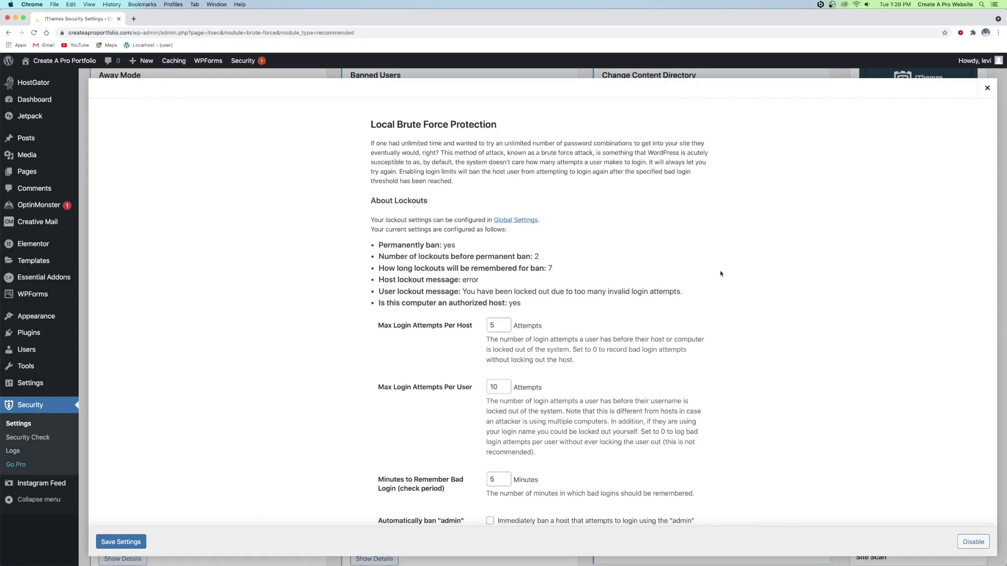
Open the Global Settings linked from the lockout information and set the ban threshold to 2 lockouts
left_click(514, 221)
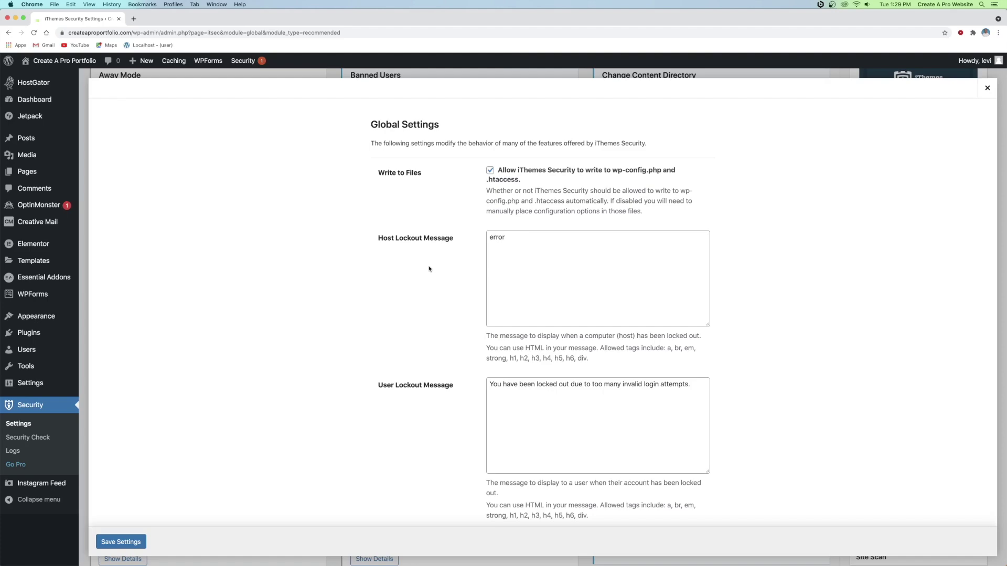
scroll(427, 268, "down", 10)
scroll(433, 268, "down", 4)
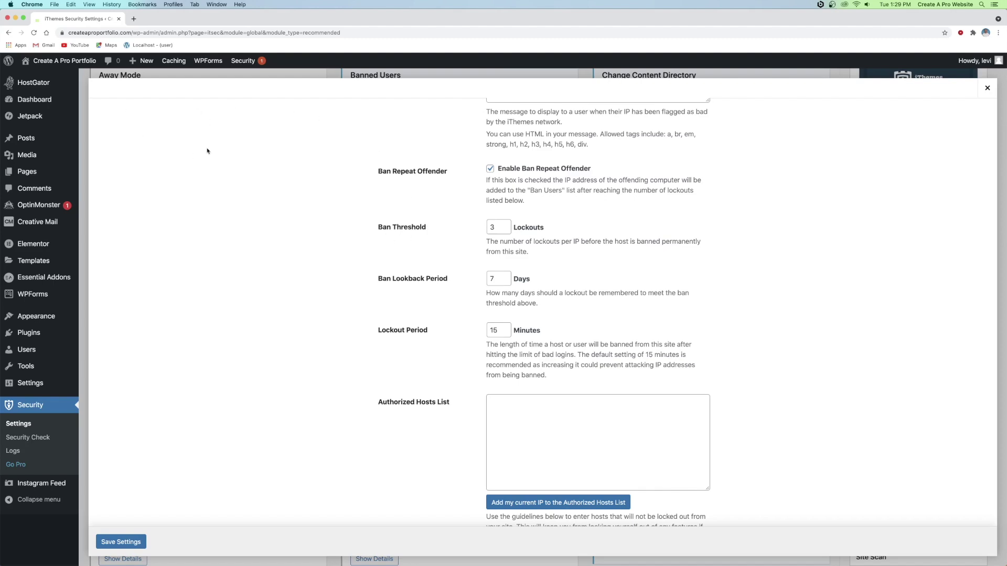
left_click_drag(497, 227, 483, 230)
type("2")
left_click(582, 234)
Add the current IP to the Authorized Hosts List and save the global settings
scroll(556, 254, "down", 3)
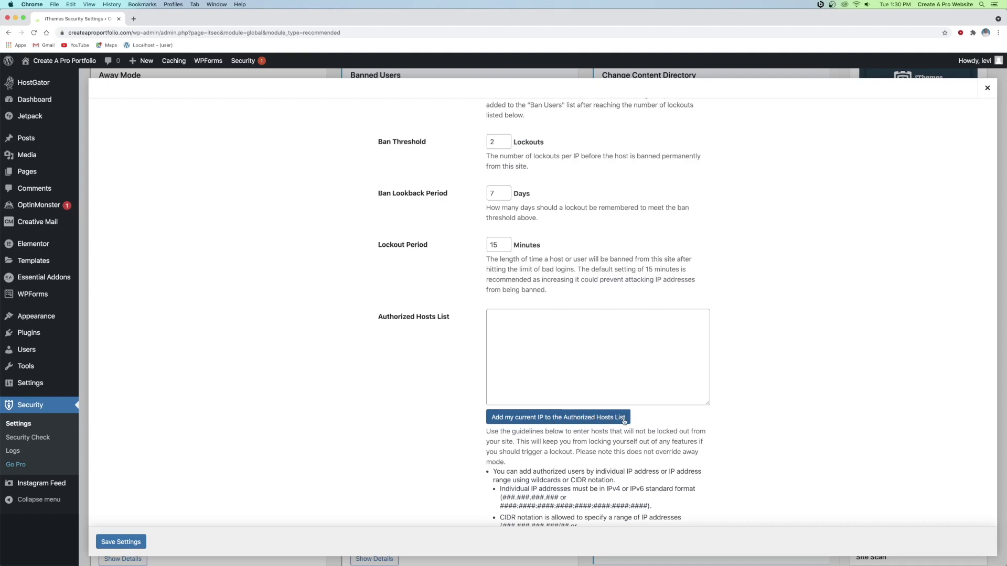
left_click(515, 420)
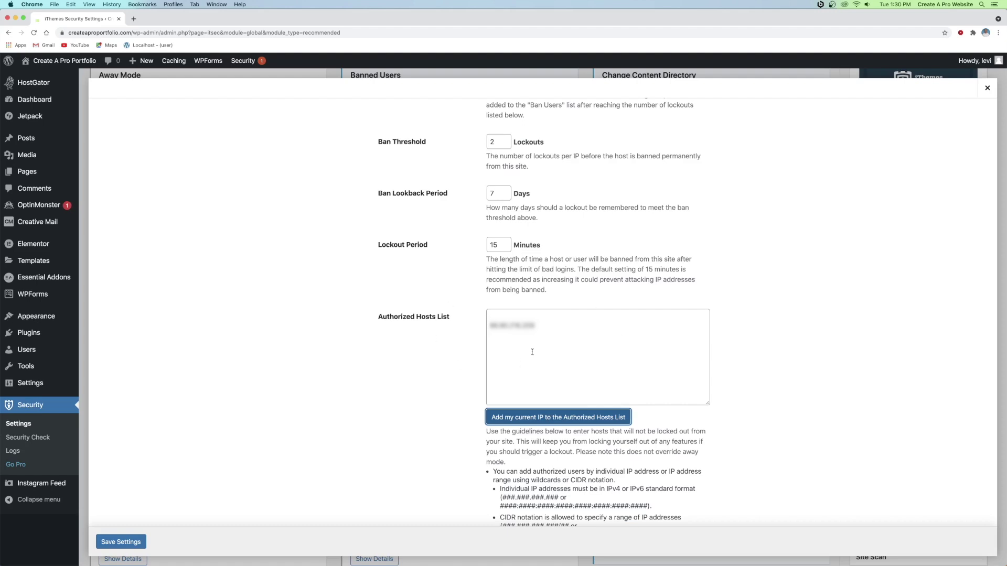
scroll(532, 351, "up", 4)
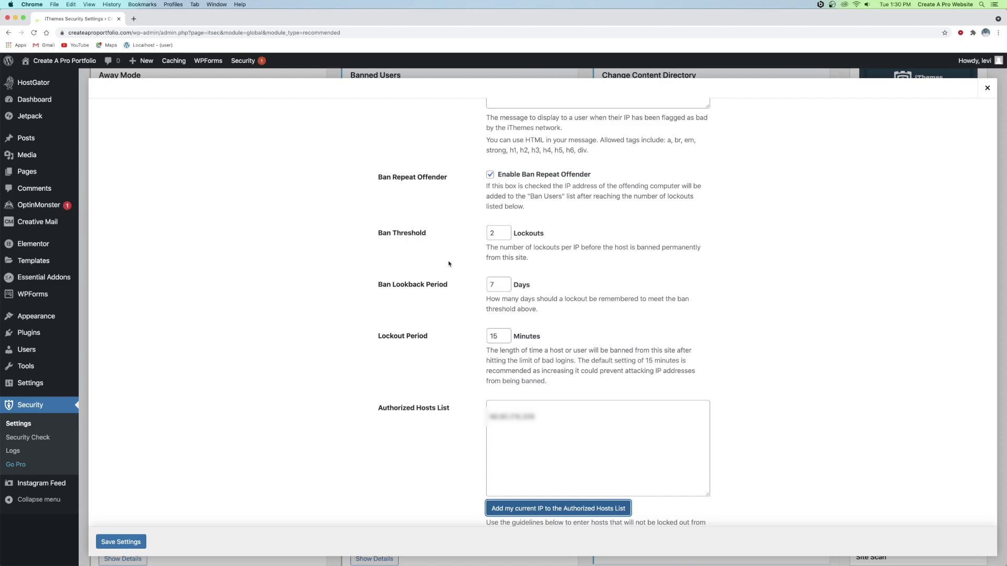
scroll(449, 263, "down", 3)
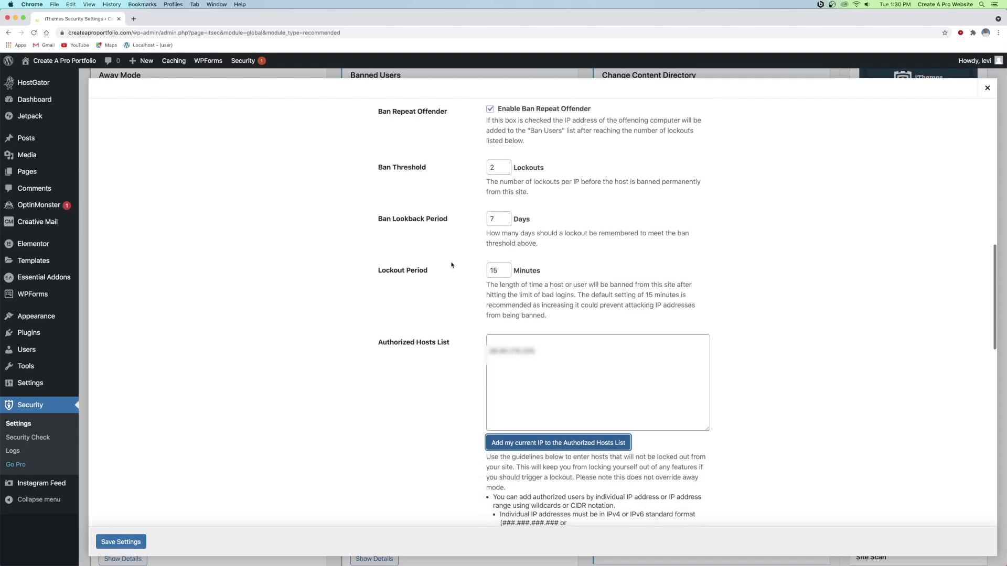
left_click(120, 544)
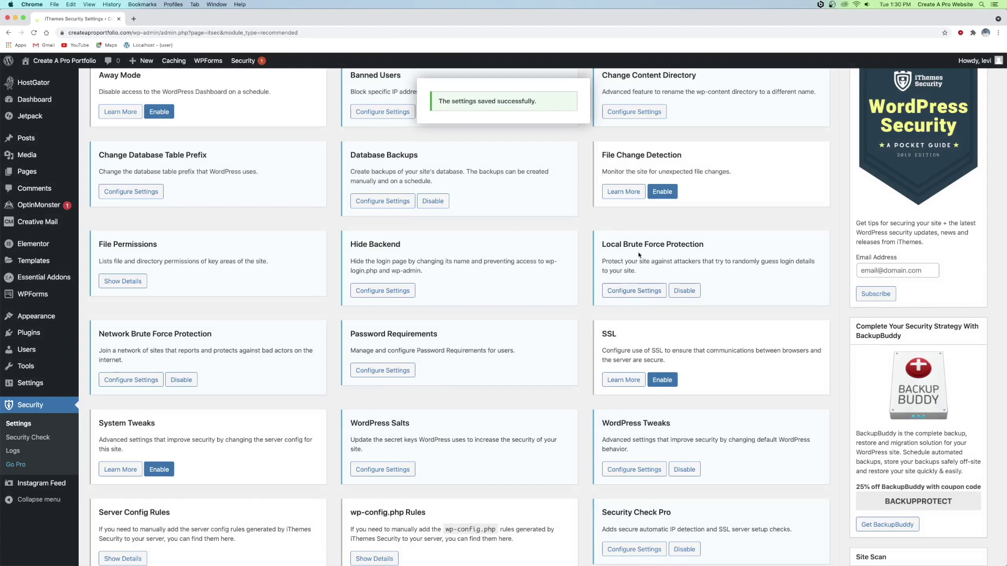
Set Max Login Attempts Per User to 5 in the Local Brute Force Protection settings and save them
left_click(629, 289)
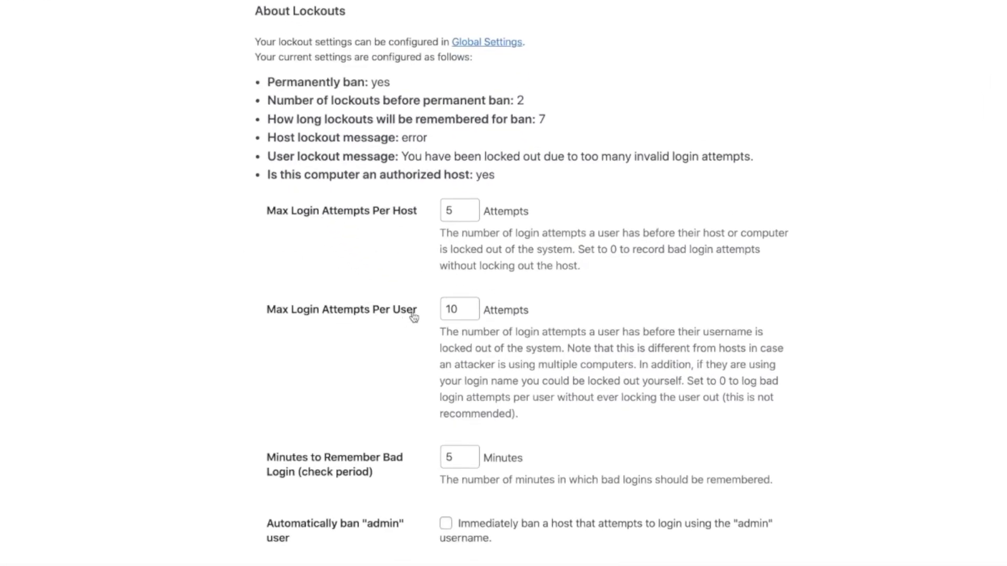
left_click(468, 307)
left_click_drag(468, 307, 427, 313)
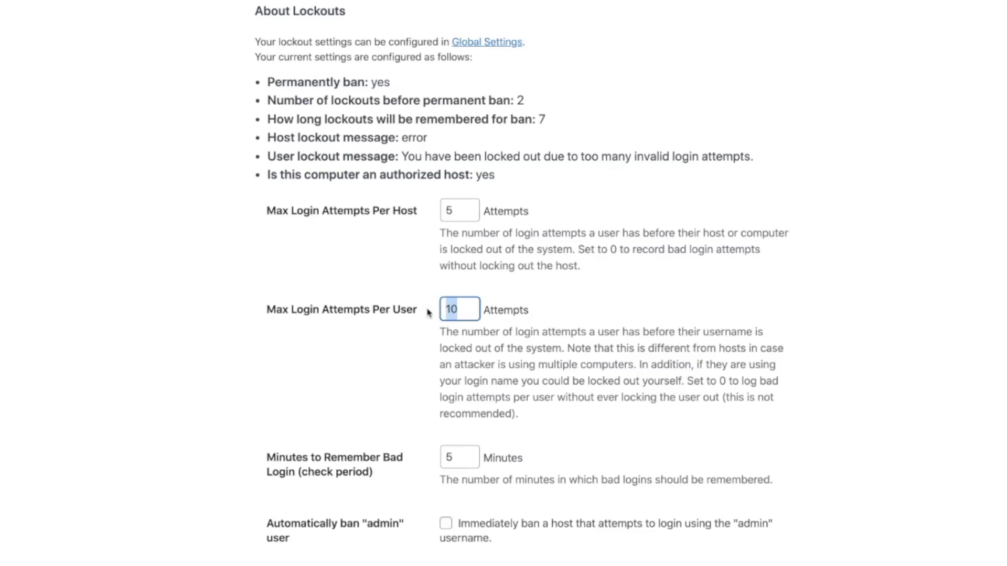
type("5")
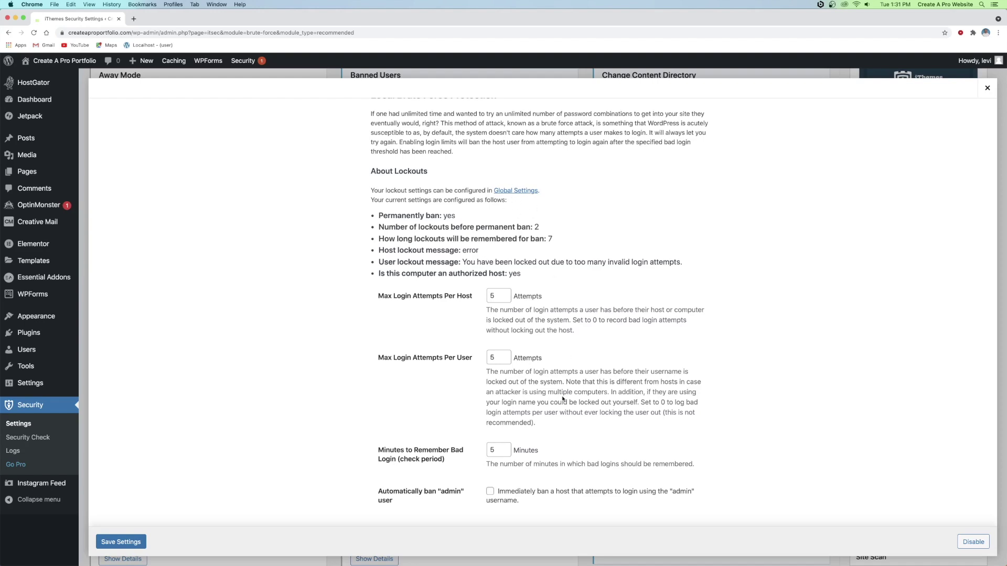
left_click(126, 543)
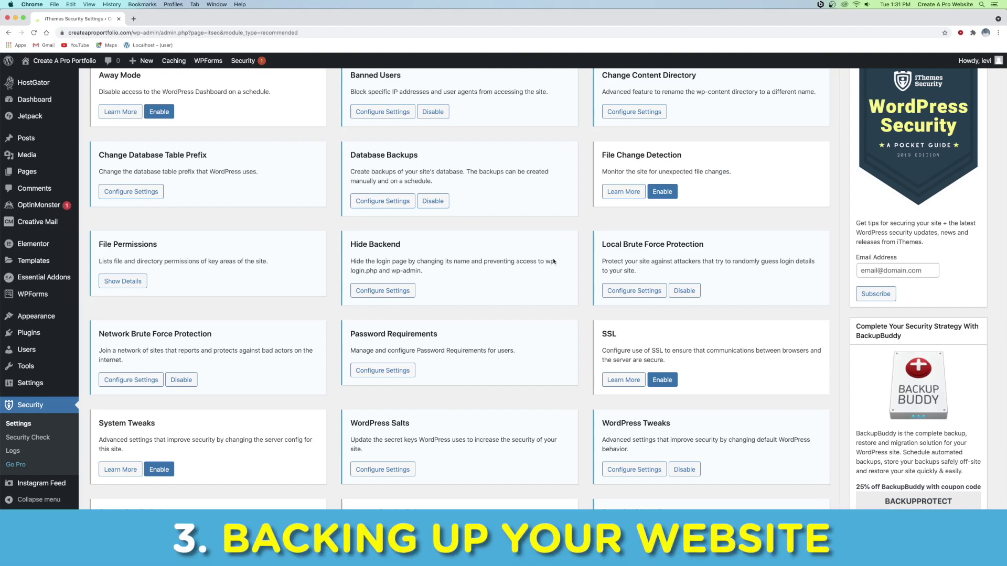
Search for new plugins with "updraft" and install and activate the UpdraftPlus WordPress Backup Plugin
mouse_move(29, 332)
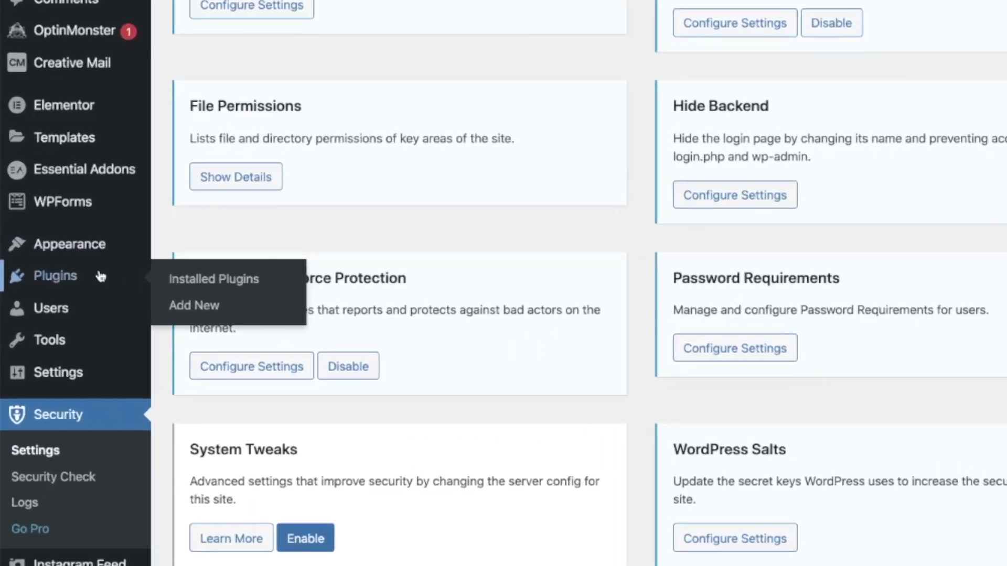
left_click(202, 303)
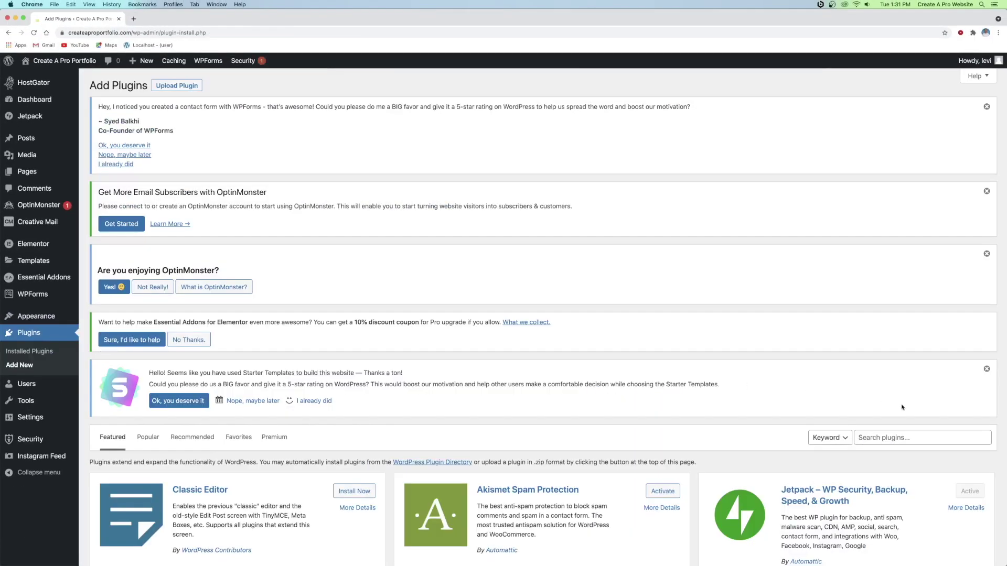
left_click(900, 438)
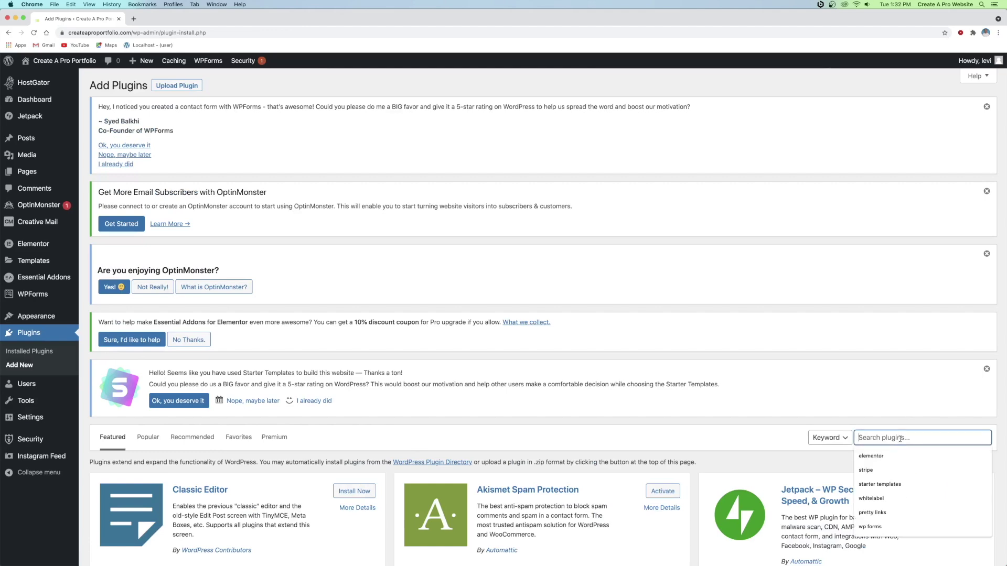
type("updraft")
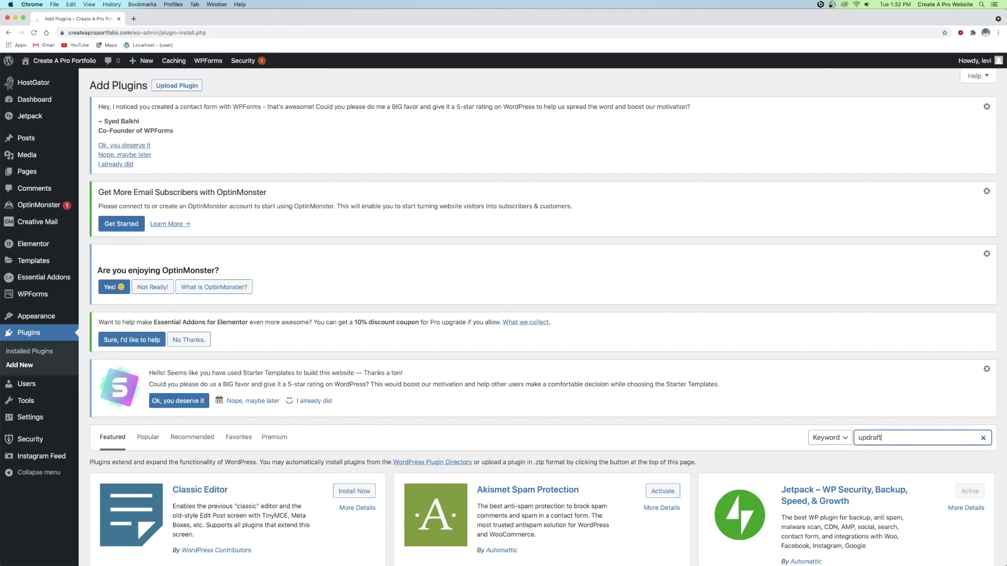
scroll(326, 447, "down", 2)
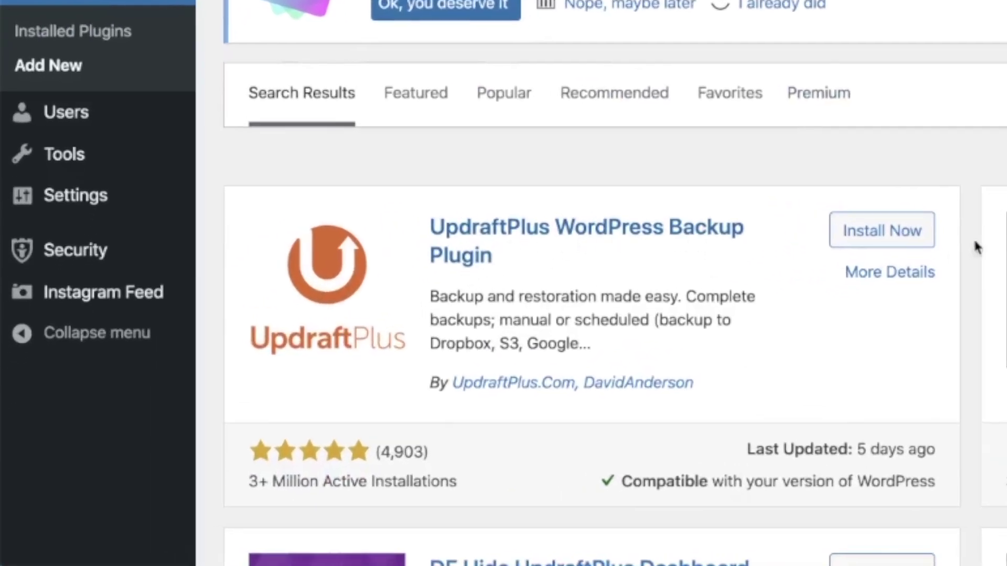
left_click(871, 235)
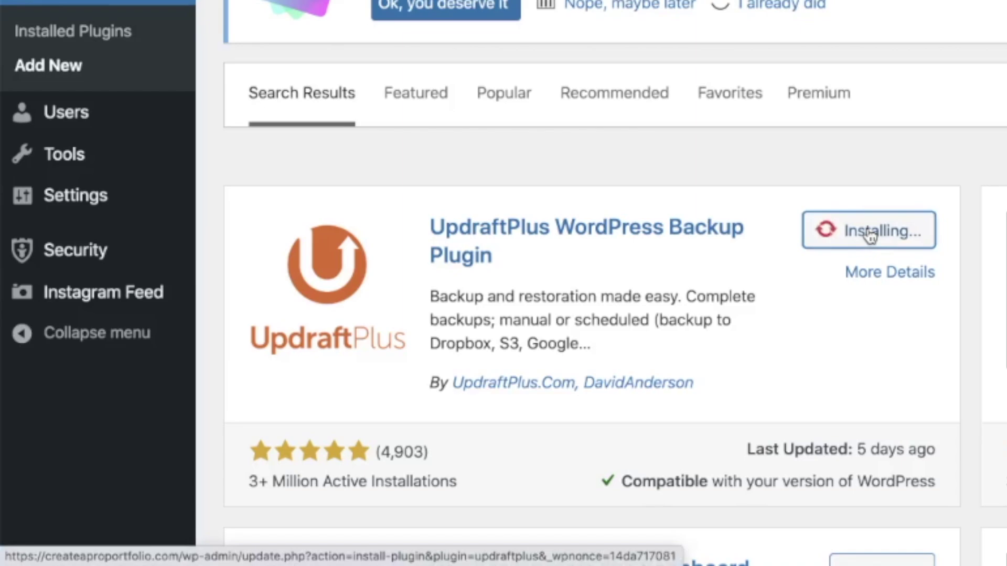
left_click(871, 235)
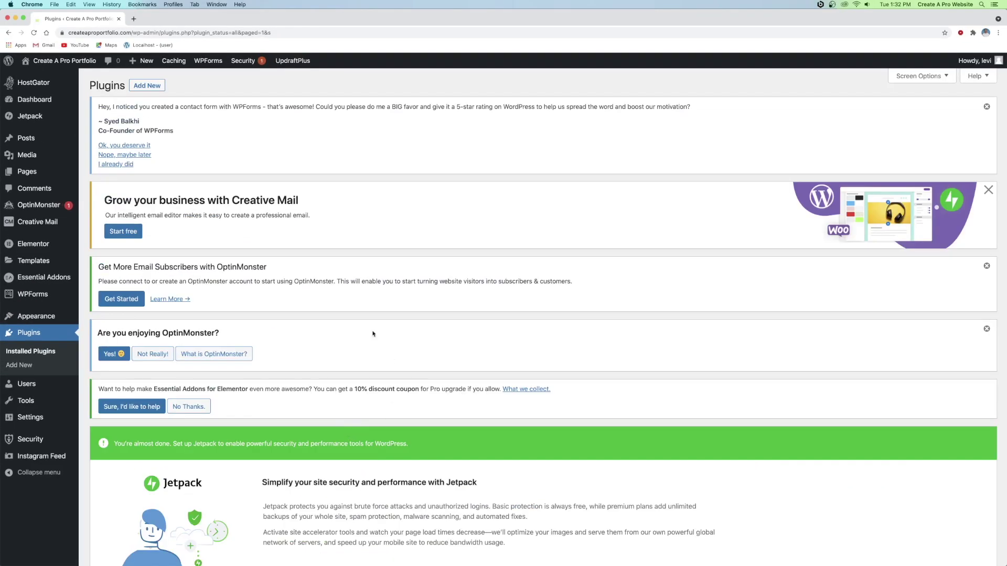
Open the UpdraftPlus settings from the installed plugins list and run a backup that includes the database and files
scroll(373, 334, "down", 20)
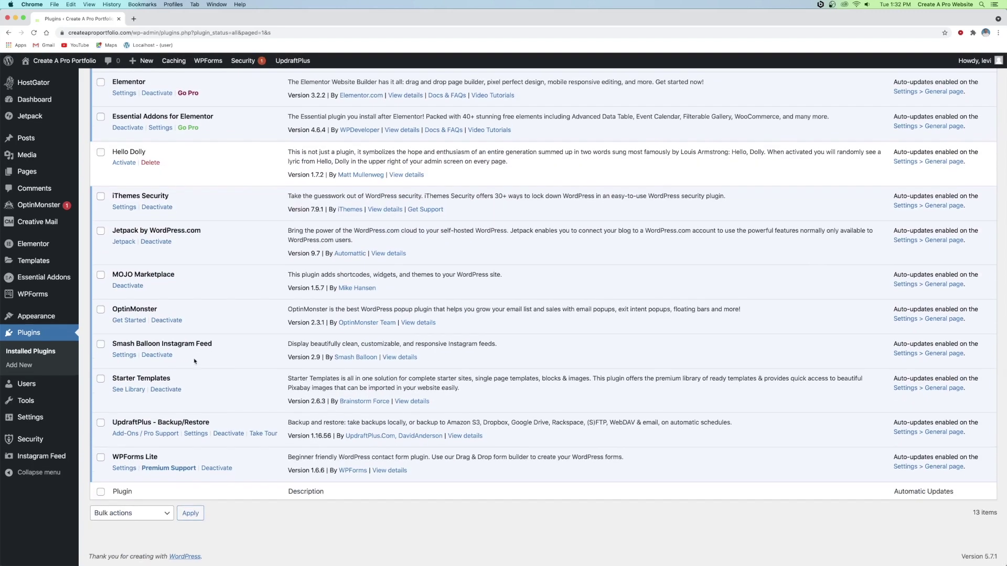
left_click(196, 435)
scroll(324, 373, "down", 5)
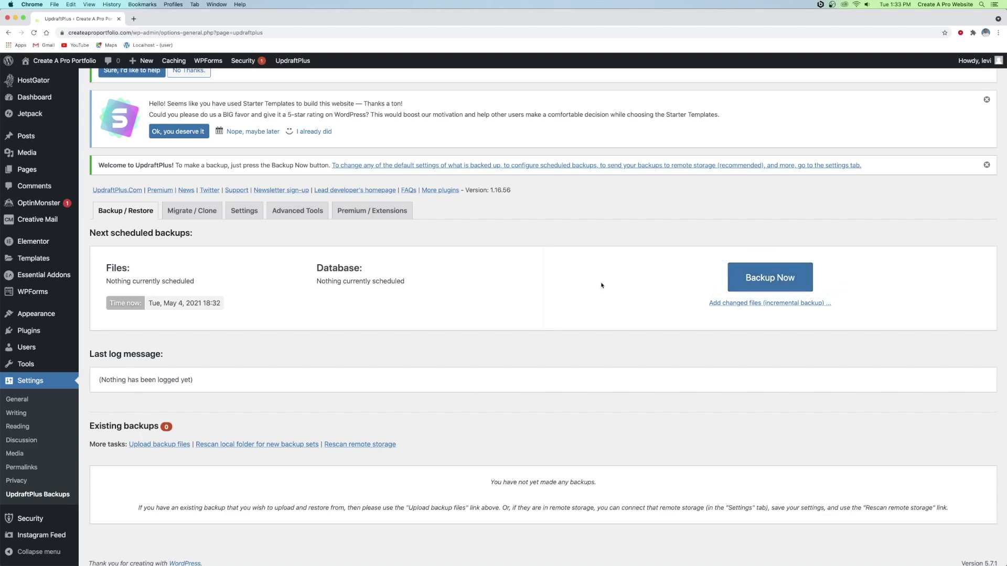
left_click(741, 283)
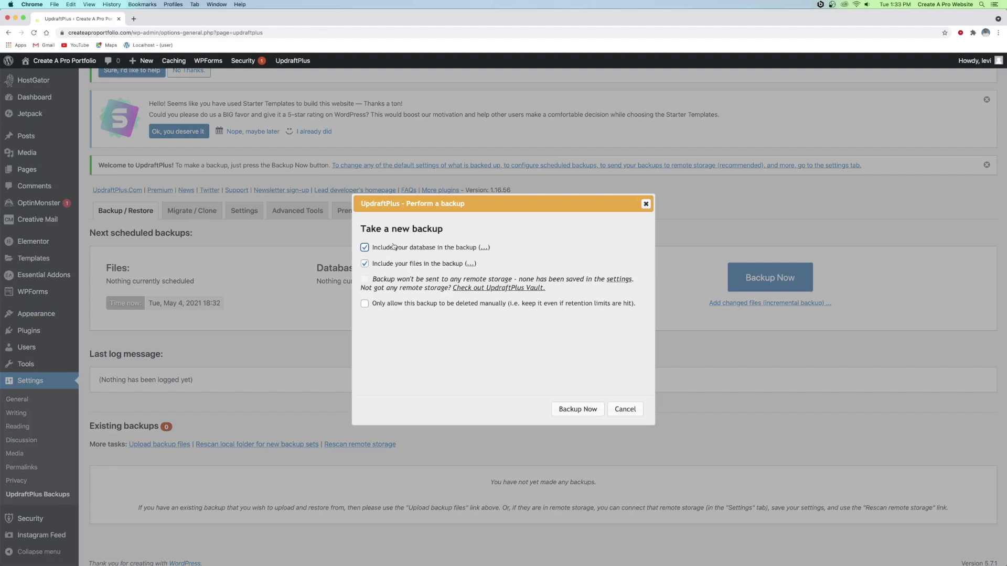
left_click(576, 410)
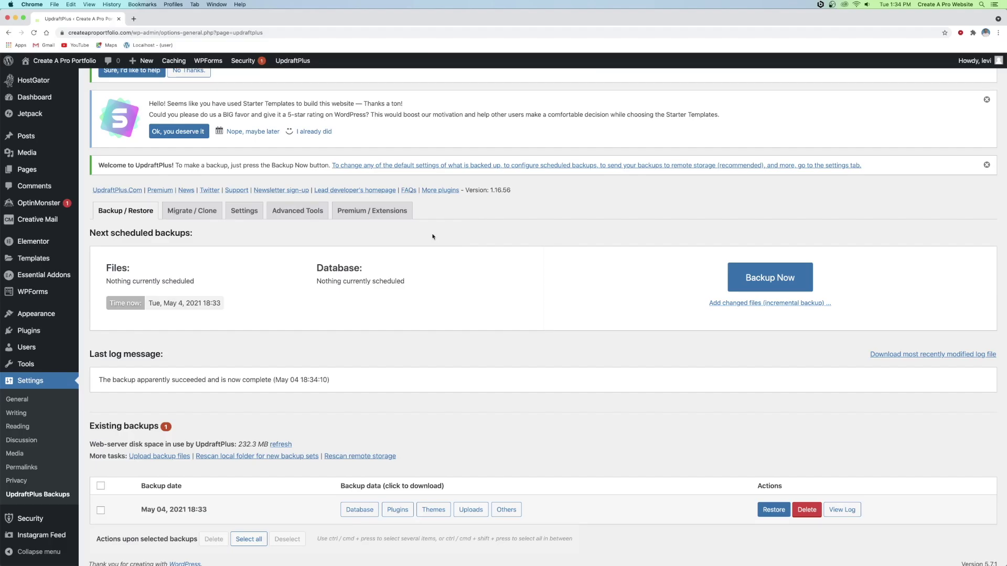
Set both the files backup schedule and the database backup schedule to Monthly in the UpdraftPlus settings
scroll(258, 339, "down", 1)
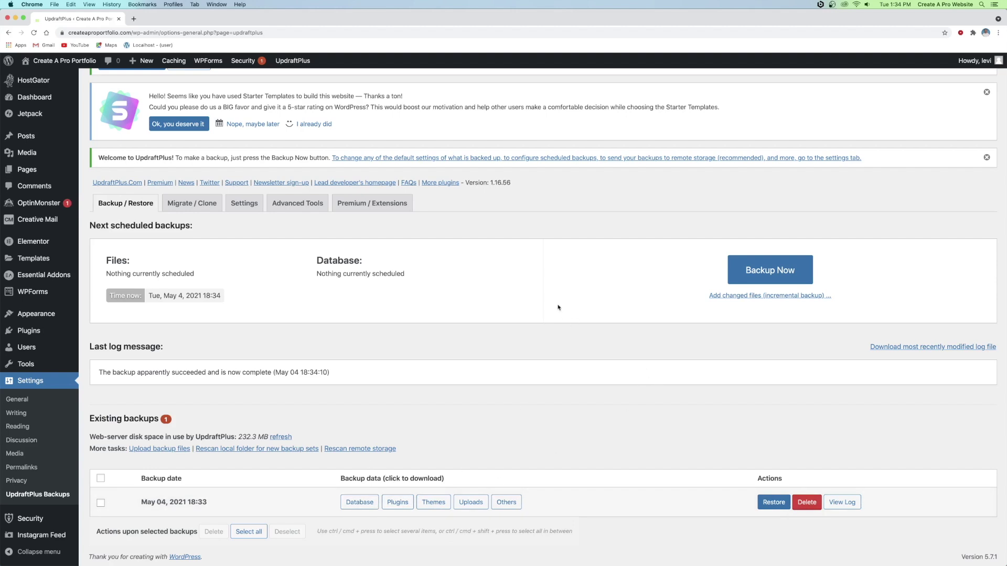
left_click(244, 204)
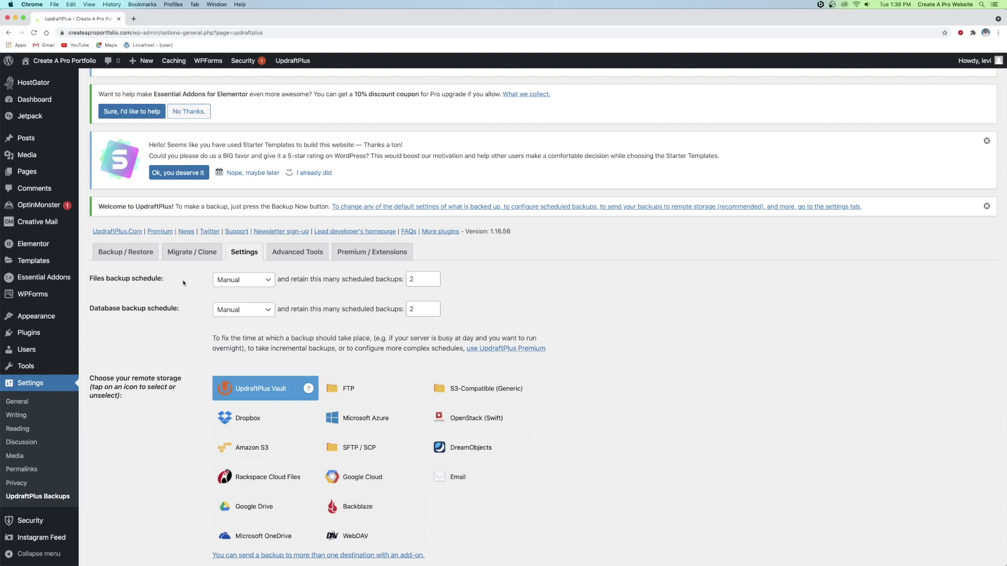
left_click(234, 285)
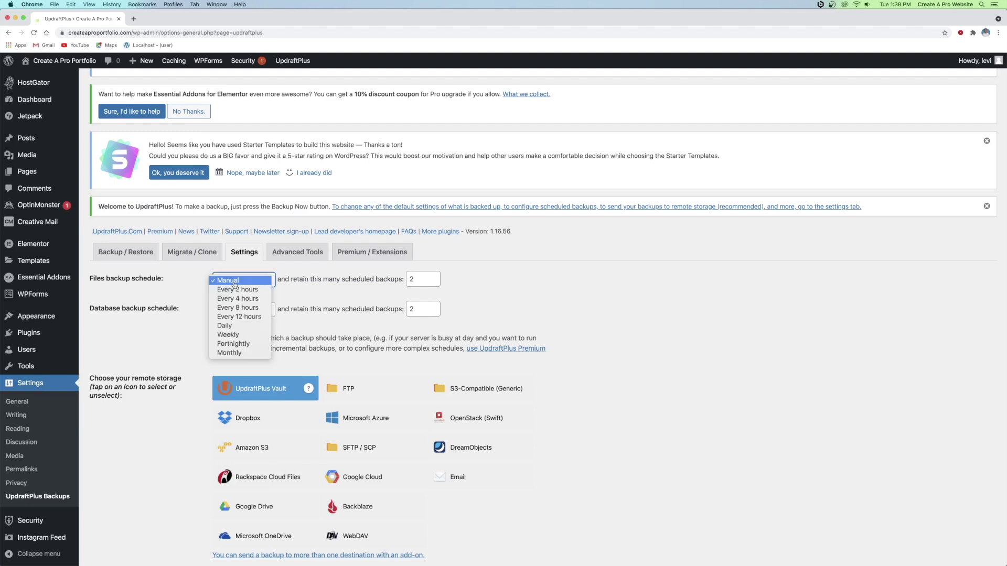
left_click(234, 354)
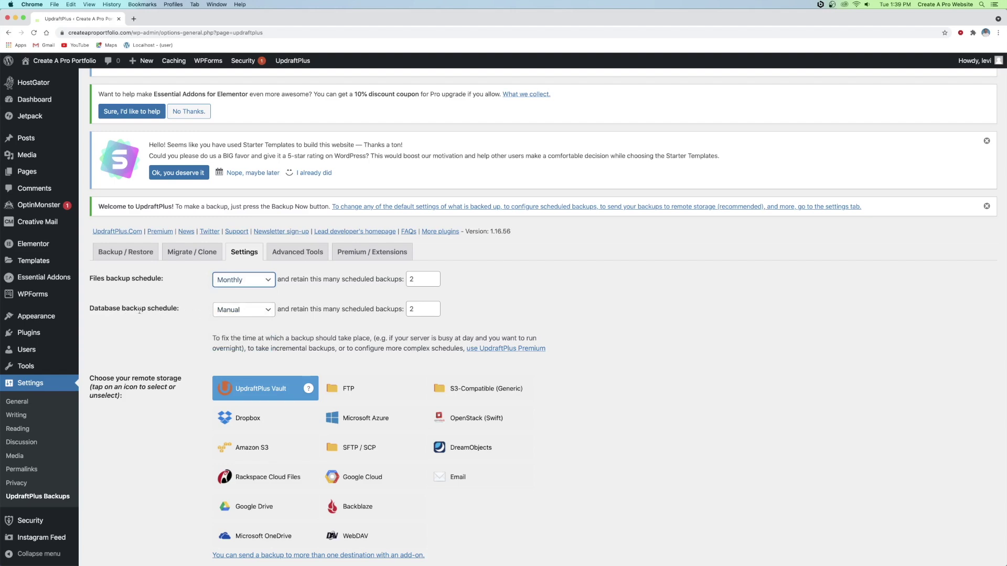
left_click(231, 312)
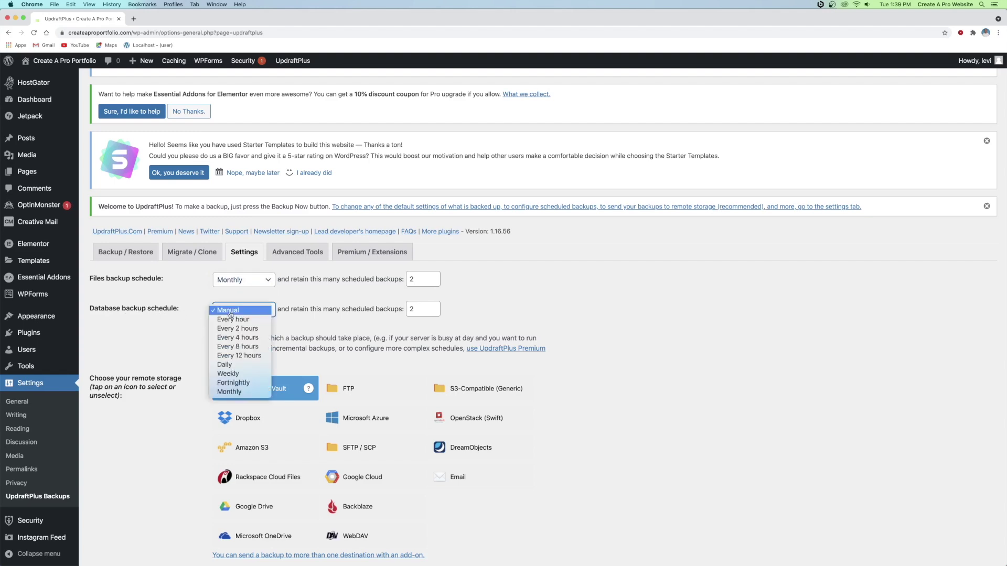
left_click(228, 392)
left_click(303, 293)
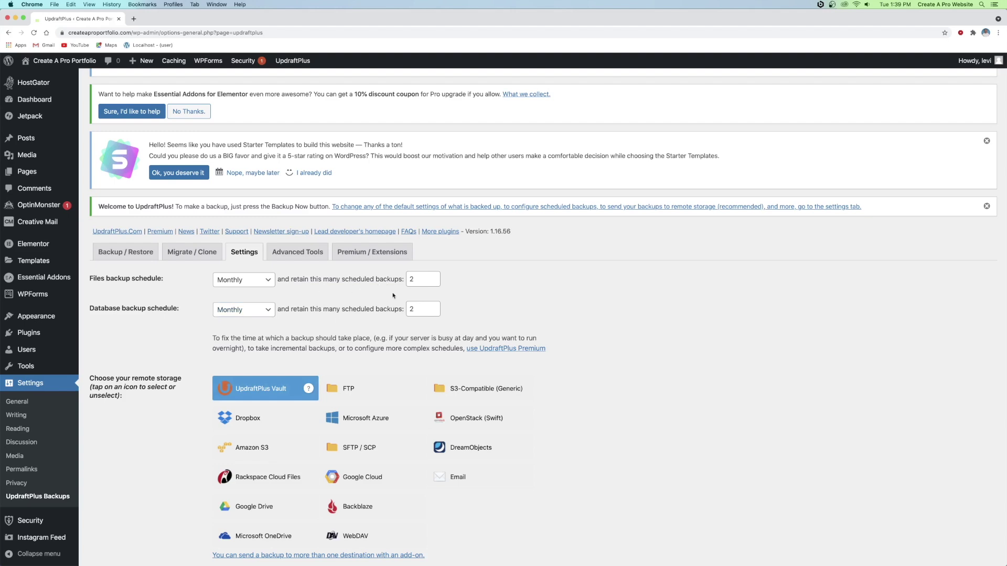
Set the number of retained scheduled backups to 4 for both files and database
double_click(413, 280)
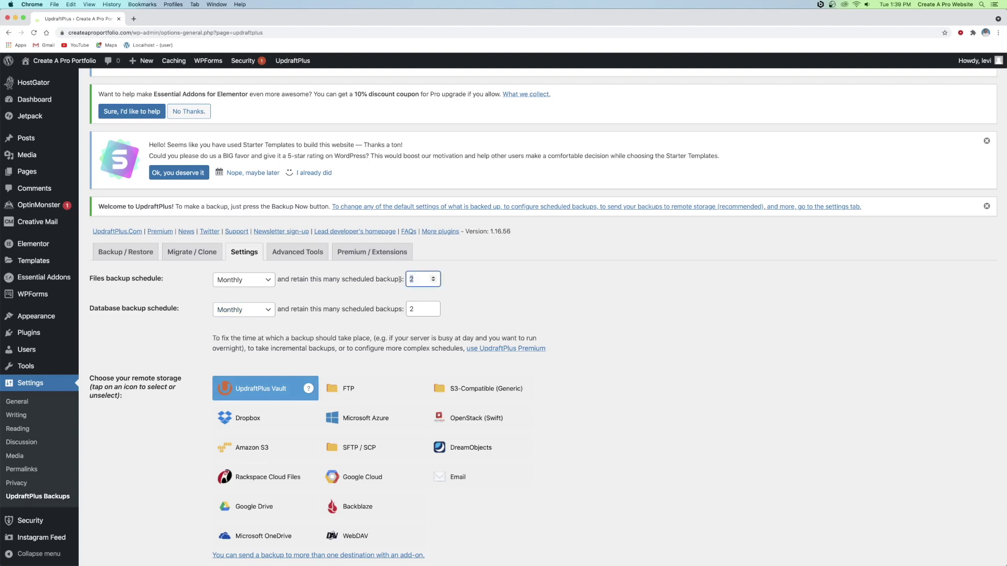
type("4")
key("Tab")
type("4")
left_click(423, 289)
Choose Google Drive as the remote storage for the backups
scroll(569, 295, "down", 1)
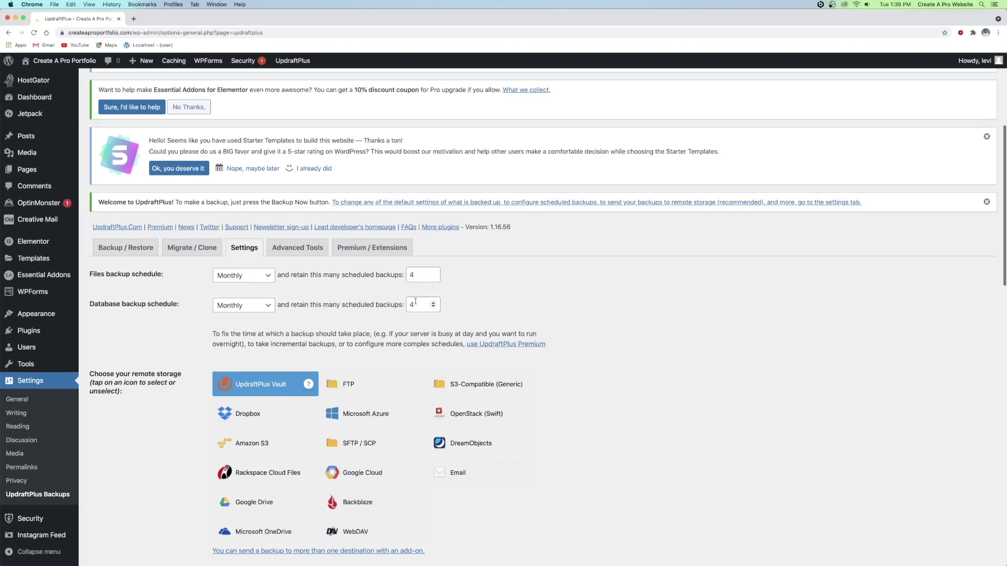
scroll(192, 307, "down", 4)
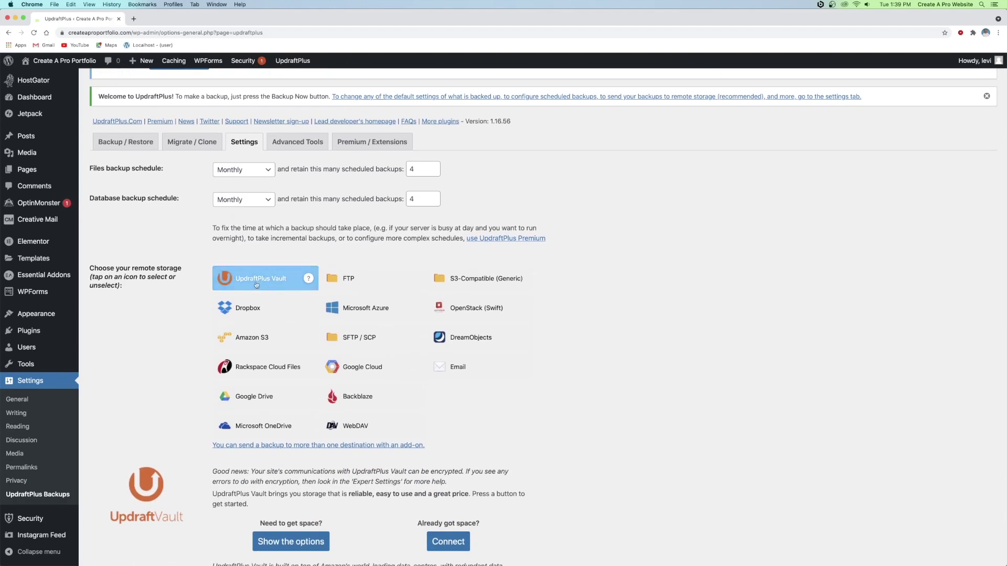
left_click(236, 398)
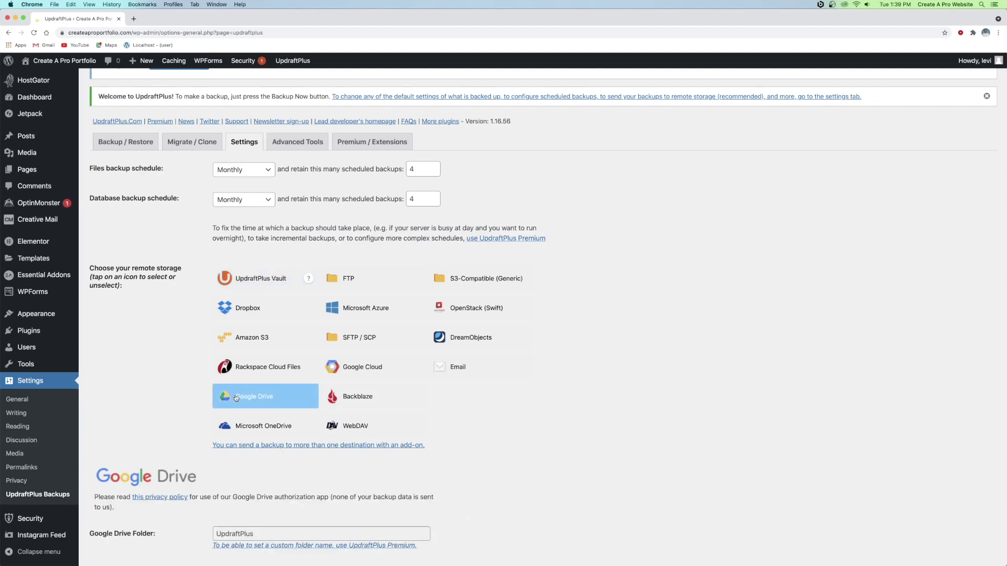
Turn the basic email report on and back off, and save the UpdraftPlus settings
scroll(236, 398, "down", 8)
scroll(228, 373, "down", 6)
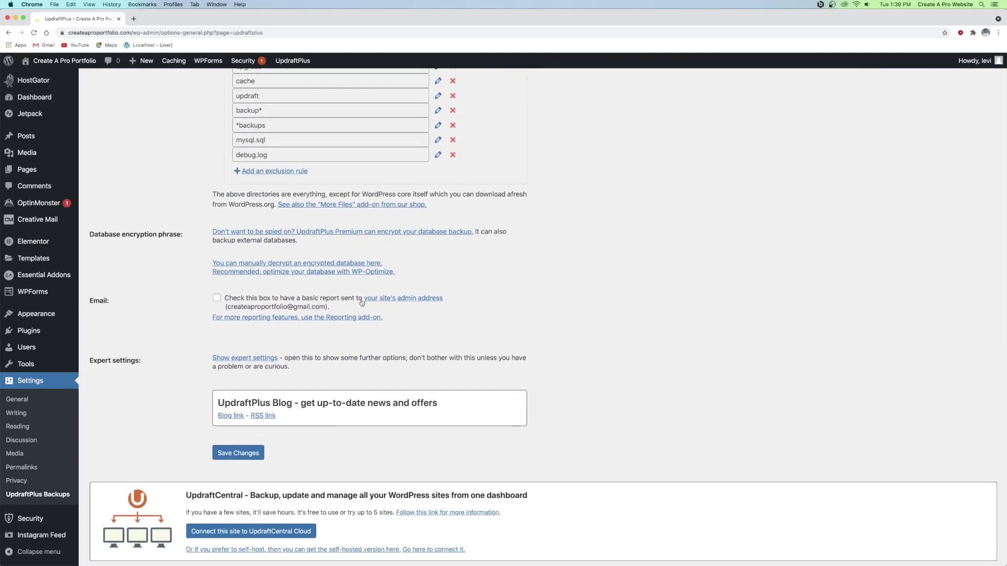
left_click(216, 299)
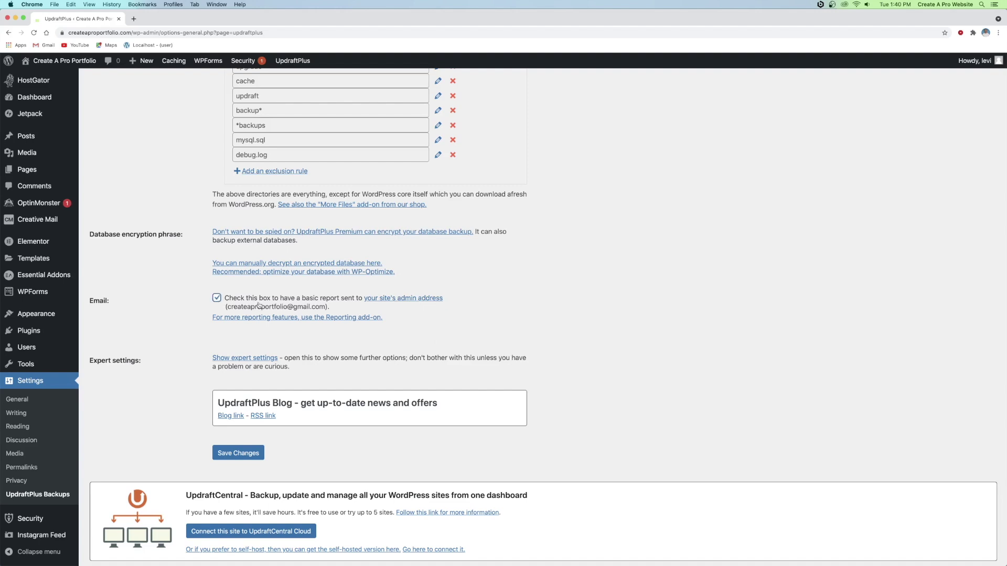
left_click(215, 300)
scroll(188, 322, "down", 2)
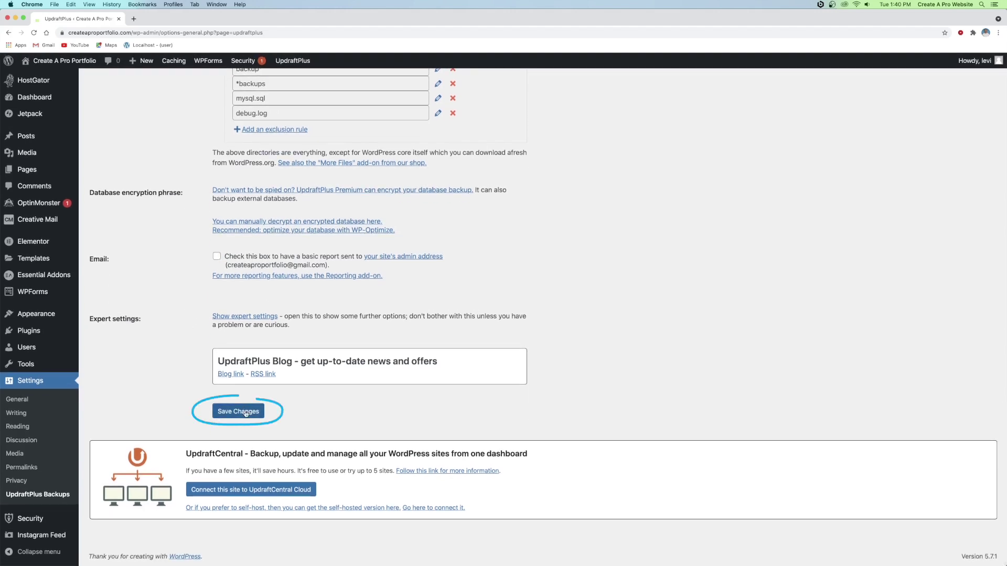
left_click(245, 413)
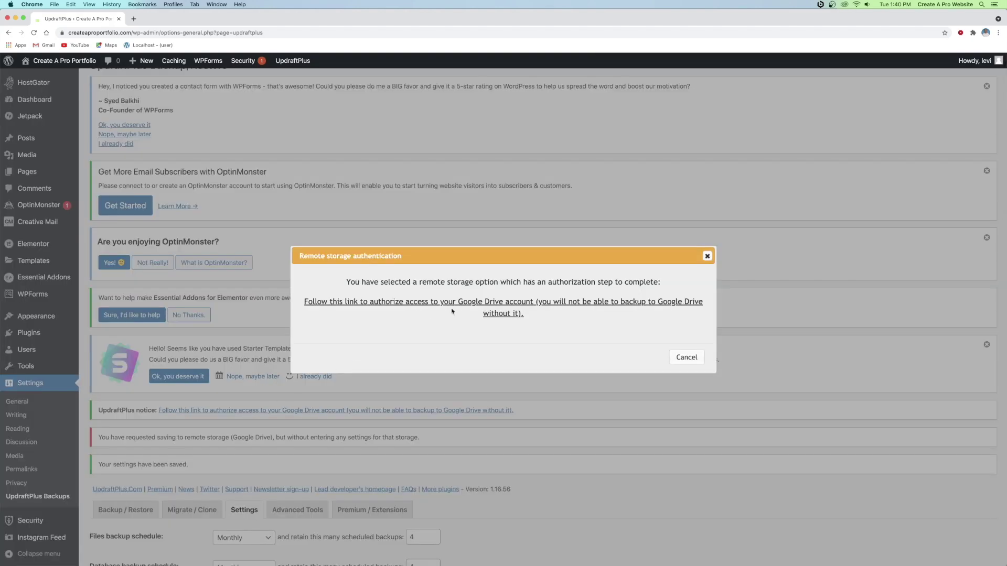
Follow the Google Drive authorization link, enter the Google account password, allow UpdraftPlus access and complete the setup
left_click(507, 306)
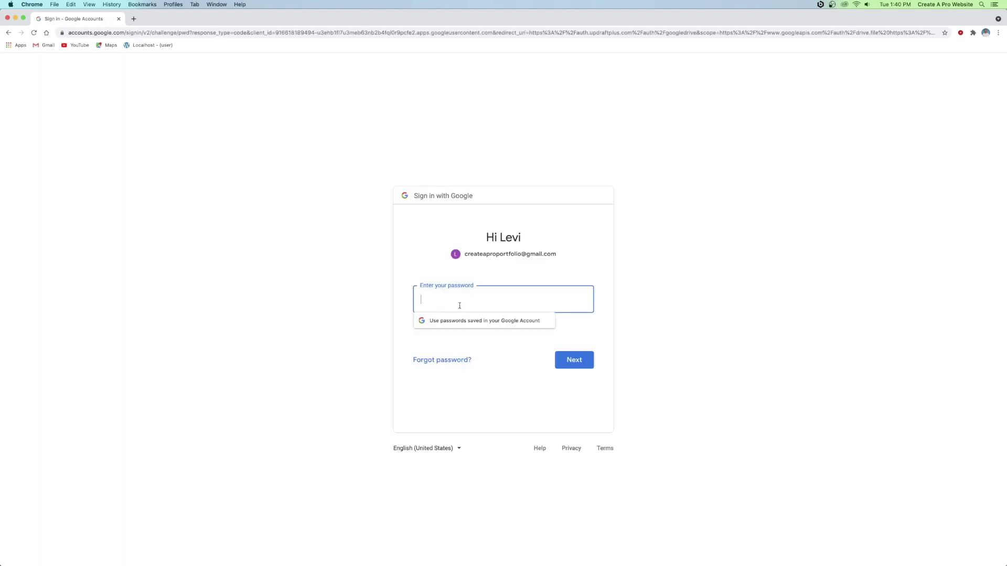
type("*********")
key("Return")
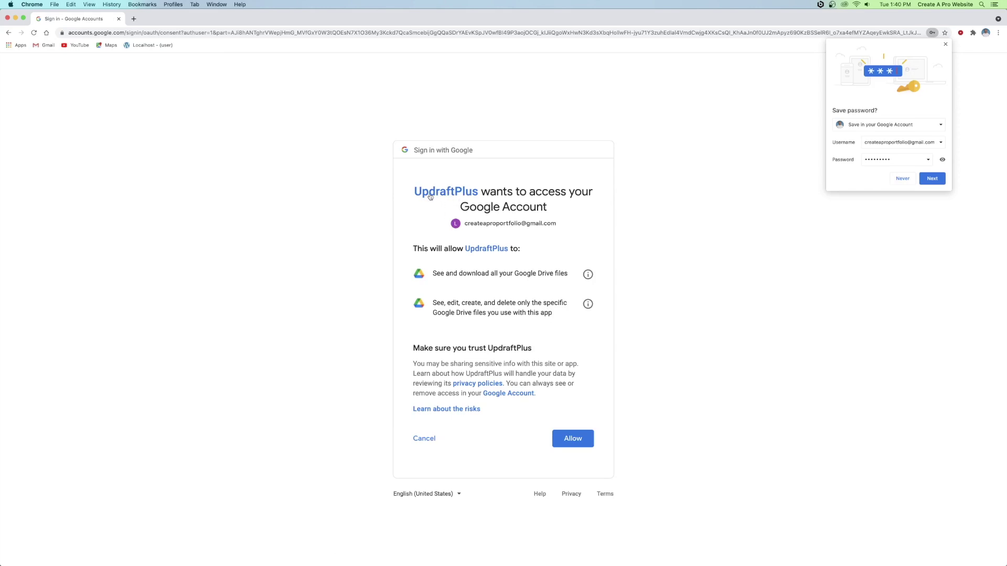
left_click(572, 446)
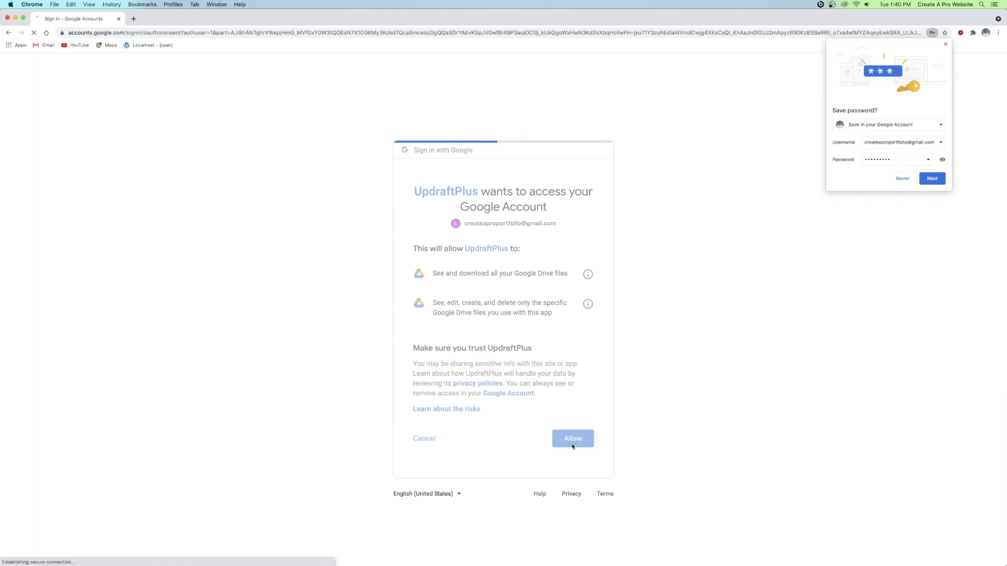
left_click(497, 279)
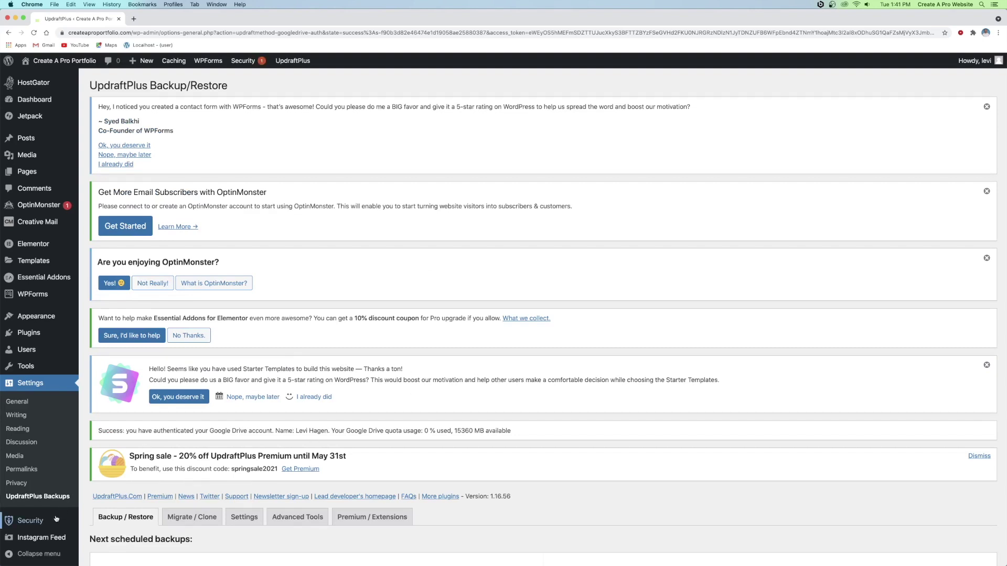
Open the iThemes Security settings, show all modules and look through the available security features
left_click(97, 522)
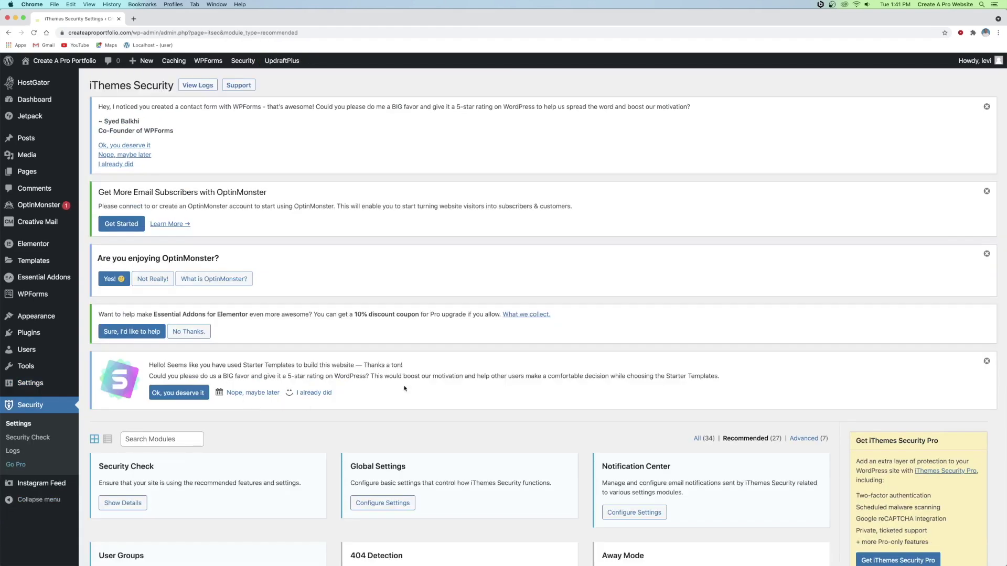
scroll(404, 387, "down", 5)
left_click(703, 213)
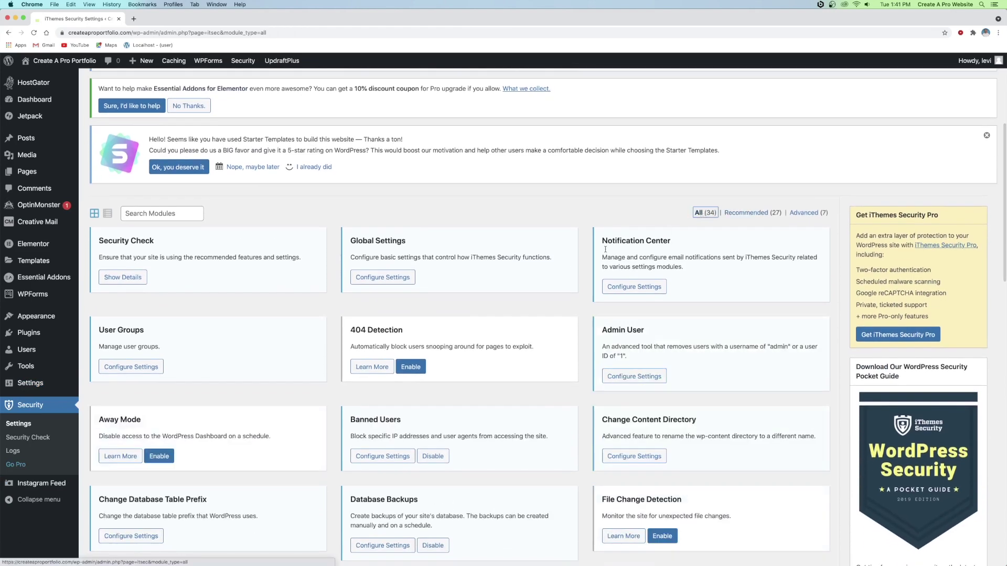
scroll(549, 373, "down", 4)
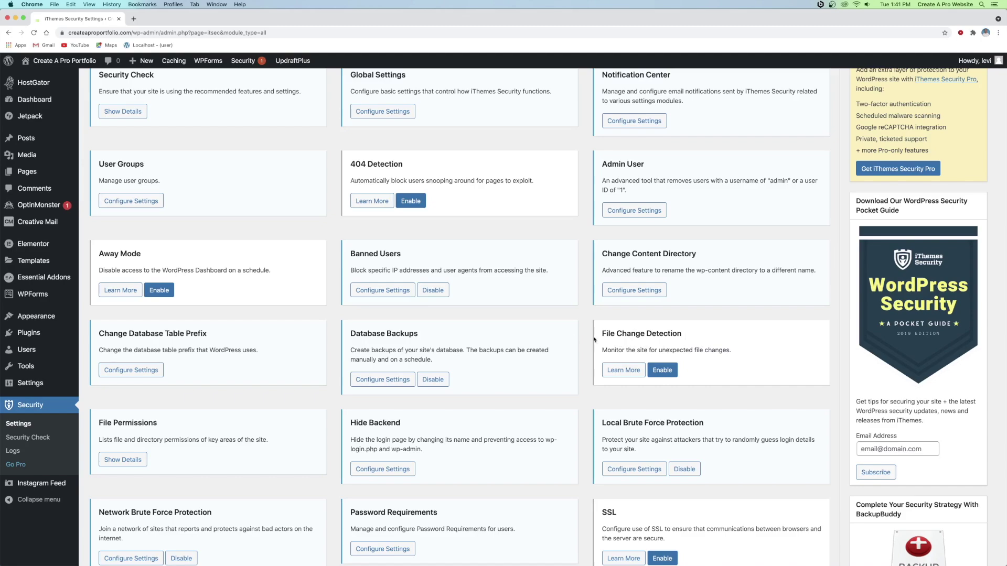
scroll(594, 340, "down", 5)
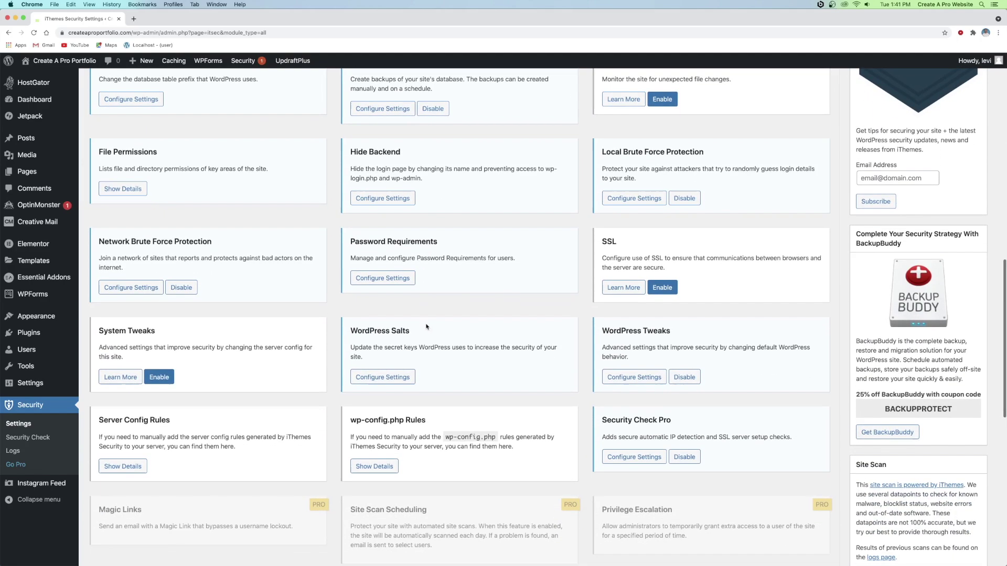
scroll(415, 367, "up", 8)
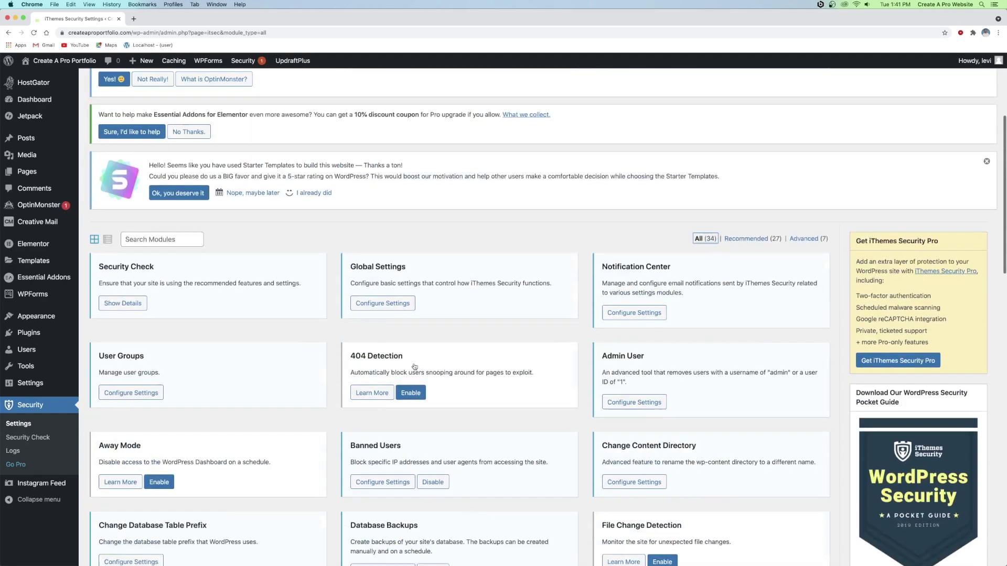
scroll(414, 367, "up", 3)
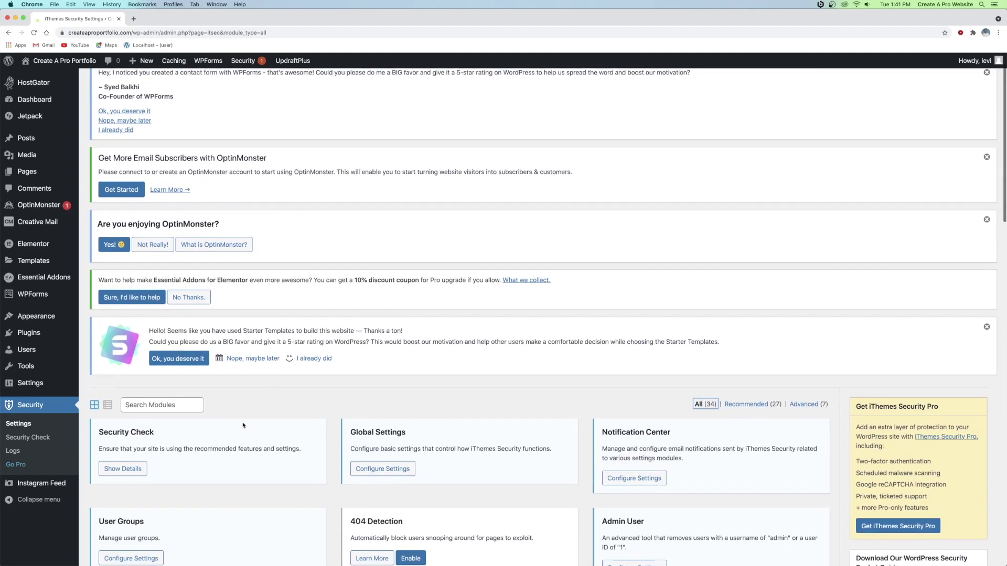